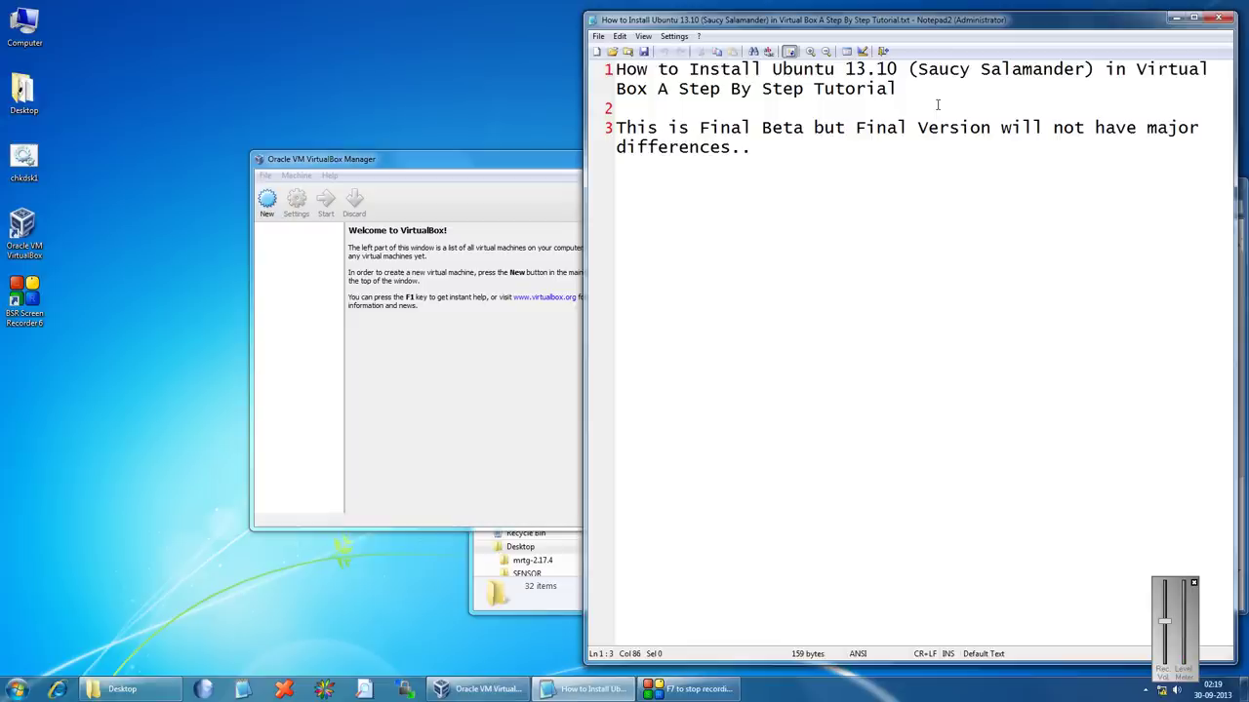
Move to the end of the beta note in Notepad2, then bring VirtualBox Manager forward
{"action": "left_click", "coordinate": [785, 171]}
{"action": "left_click", "coordinate": [314, 304]}
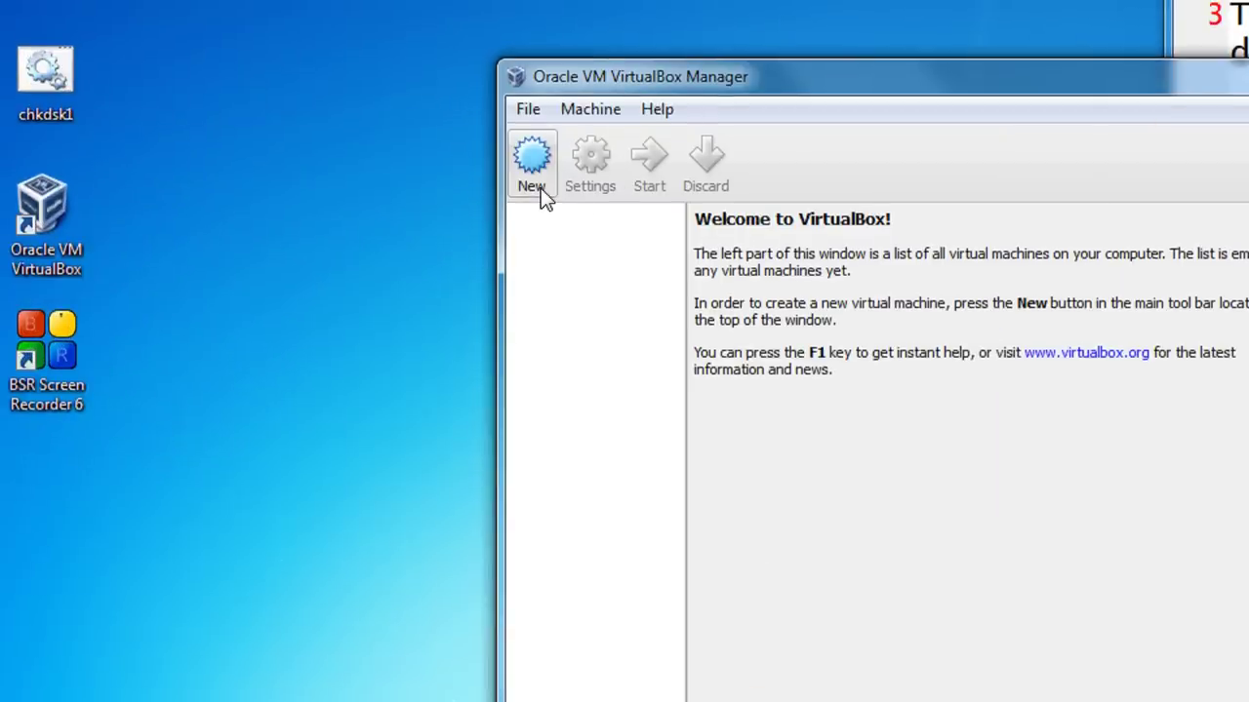
Create a new machine named 'Ubuntu 13.10 (Saucy Salamander)' with type Linux and version Ubuntu
{"action": "left_click_drag", "start_coordinate": [764, 84], "coordinate": [729, 70]}
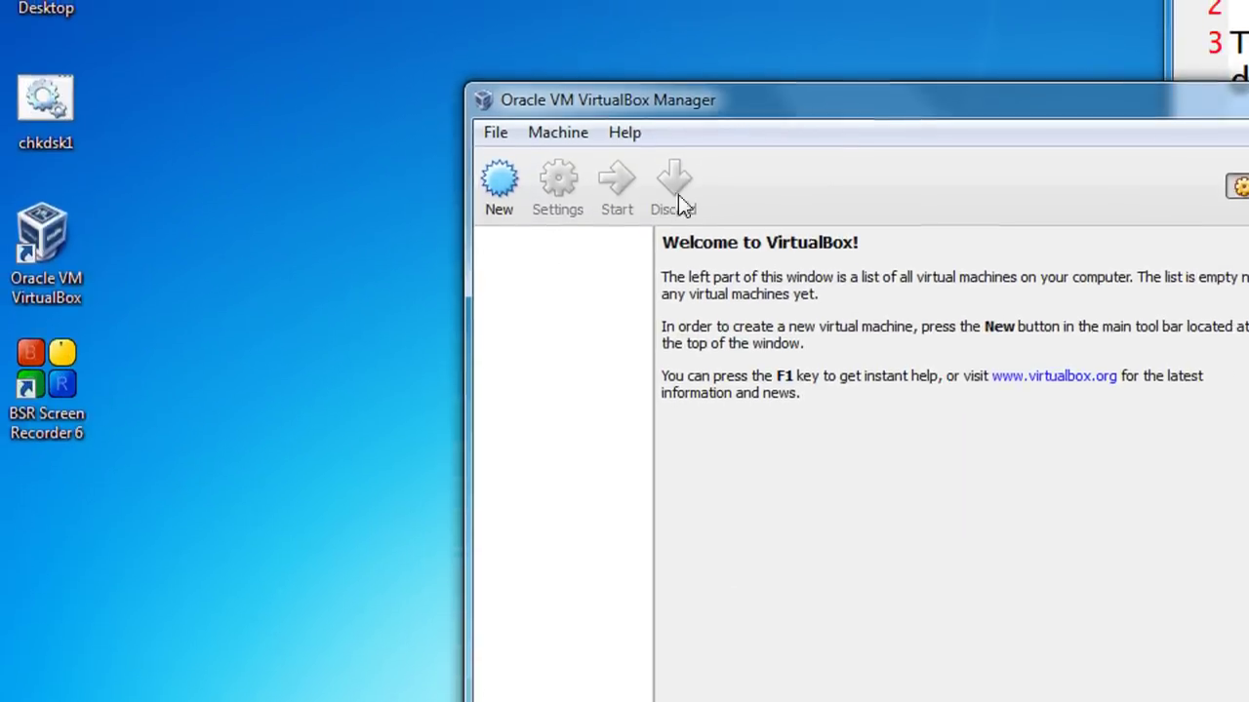
{"action": "left_click", "coordinate": [500, 190]}
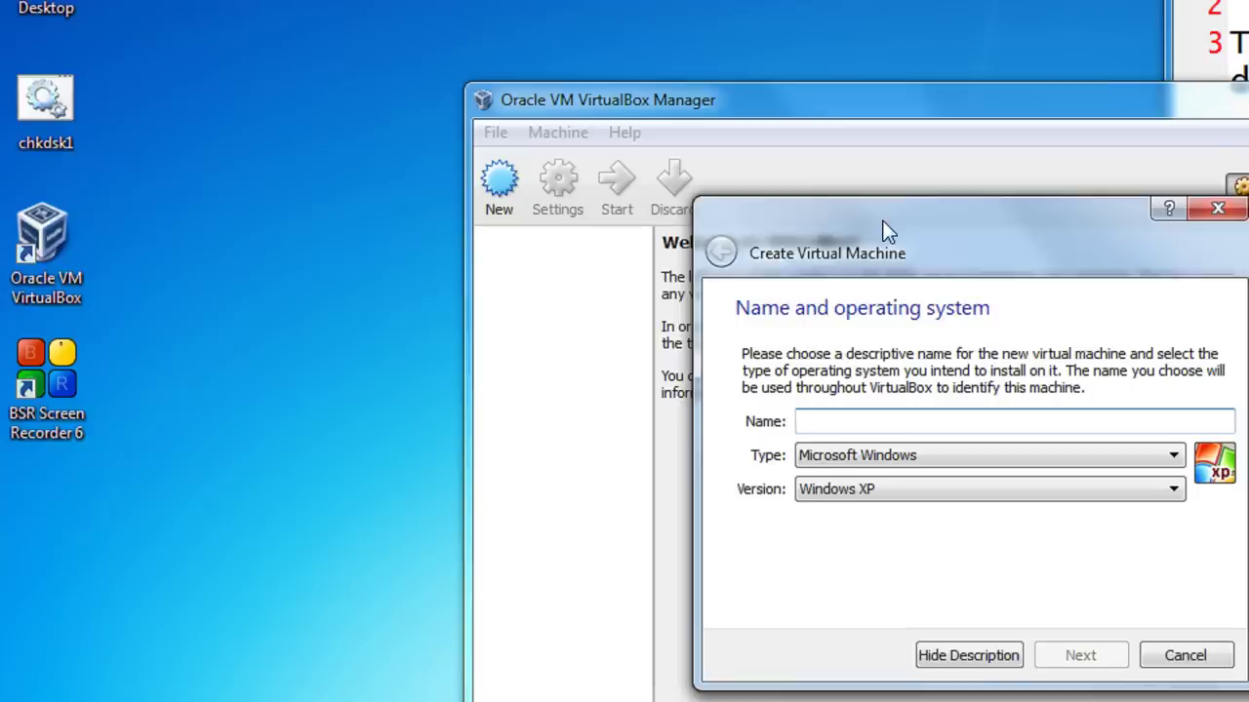
{"action": "left_click_drag", "start_coordinate": [884, 231], "coordinate": [784, 178]}
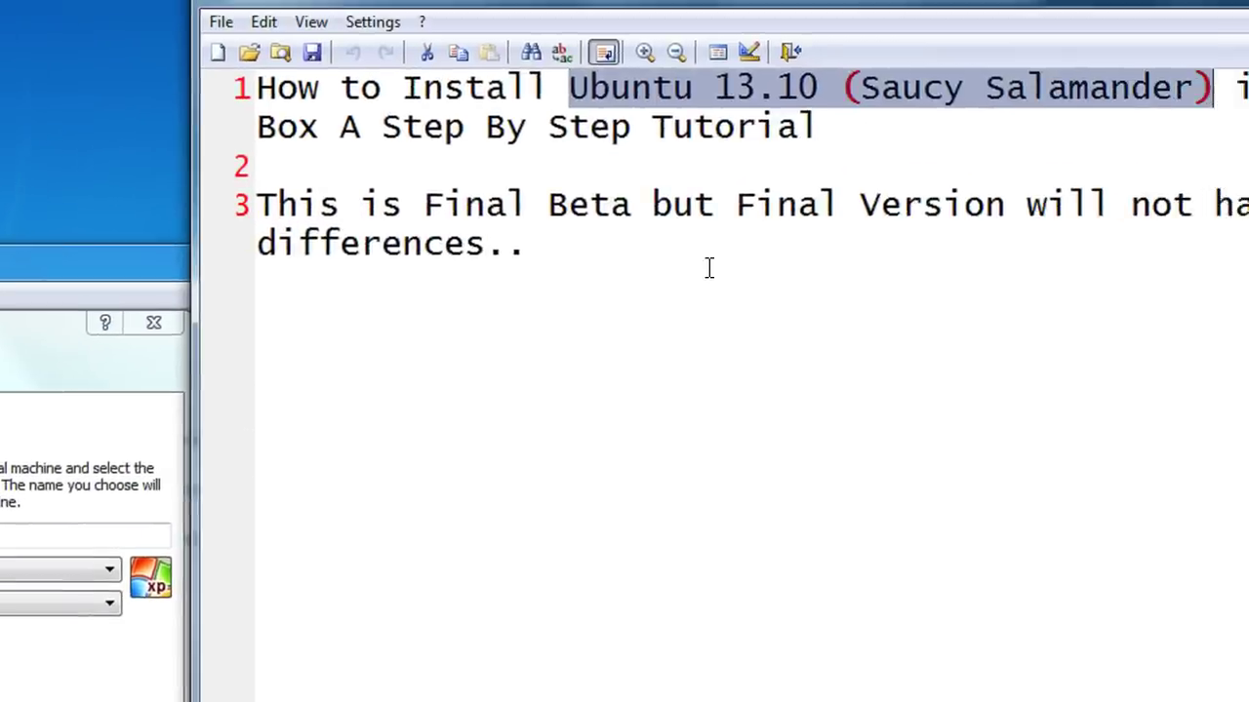
{"action": "type", "text": "Ubuntu 13.10 (Saucy Salamander)"}
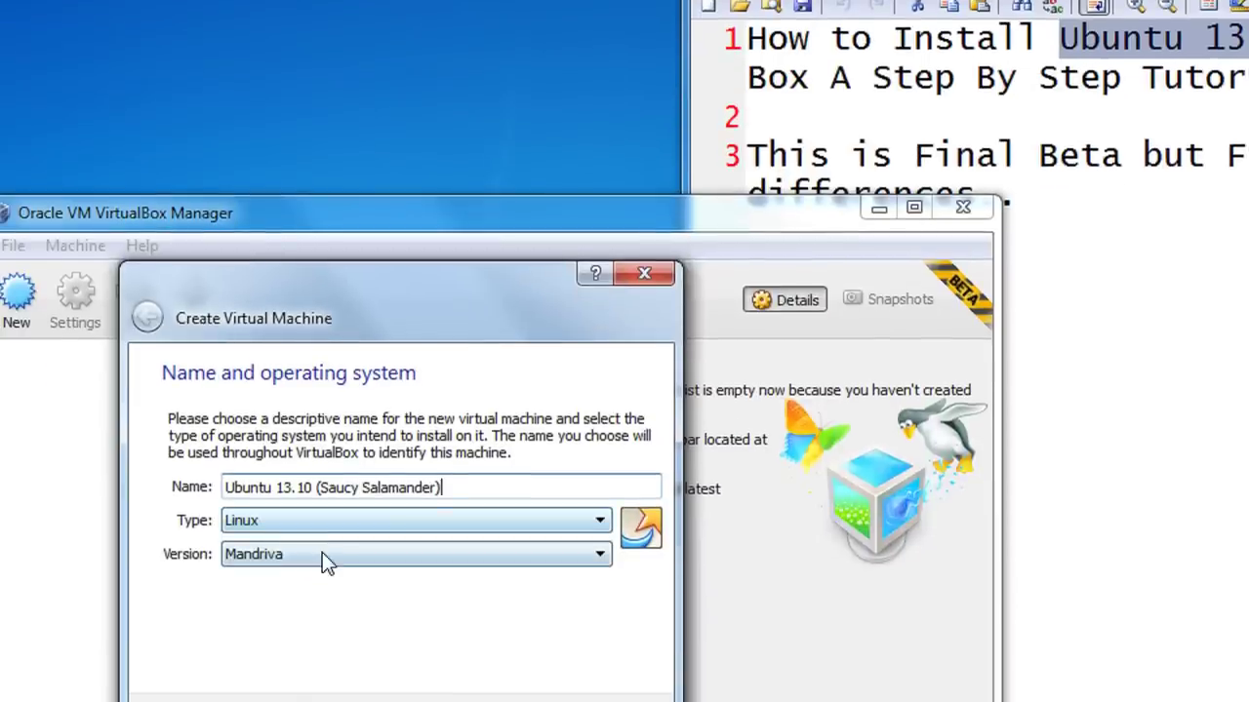
{"action": "left_click", "coordinate": [322, 552]}
{"action": "key", "text": "u"}
{"action": "key", "text": "Return"}
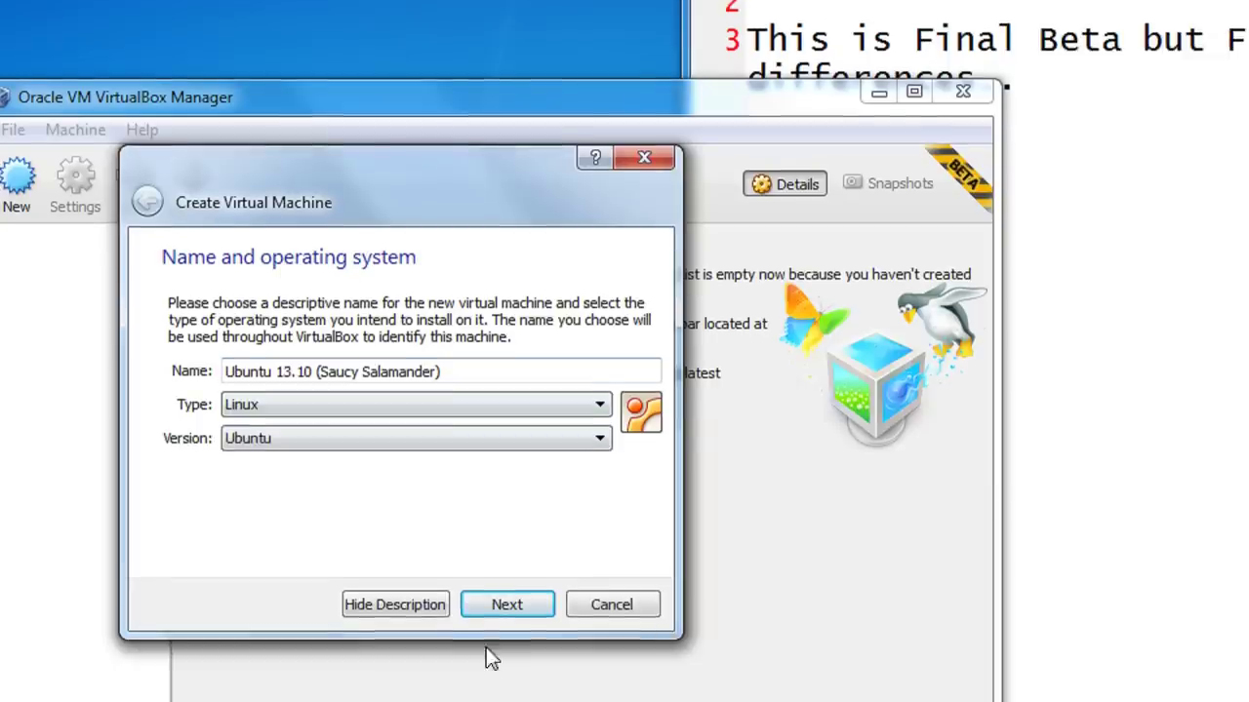
{"action": "left_click", "coordinate": [513, 603]}
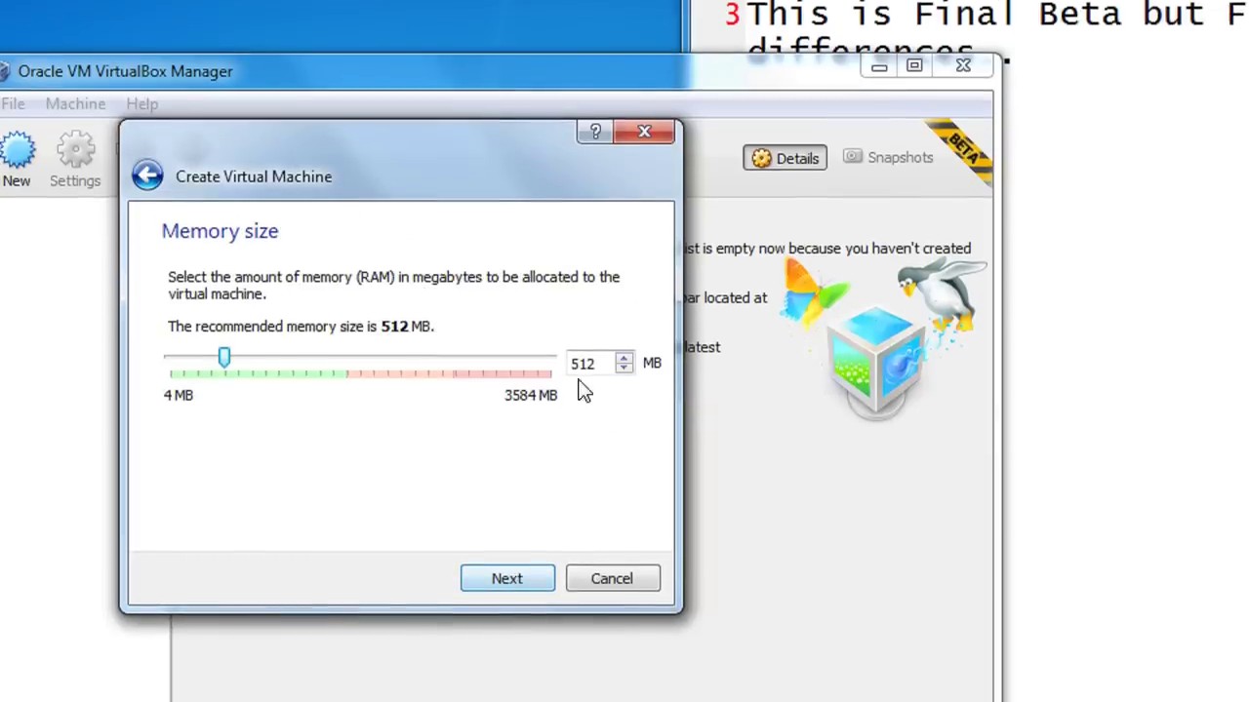
Give the machine 1024 MB of memory
{"action": "double_click", "coordinate": [588, 369]}
{"action": "type", "text": "1024"}
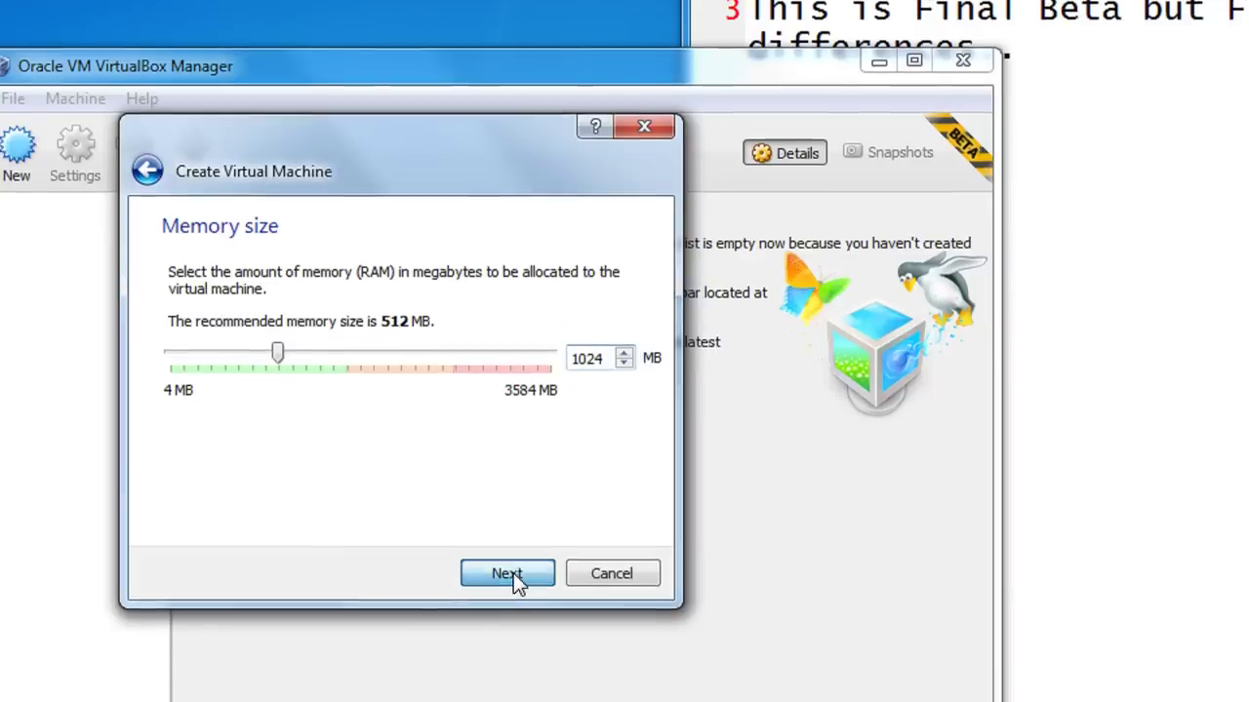
{"action": "left_click", "coordinate": [513, 572]}
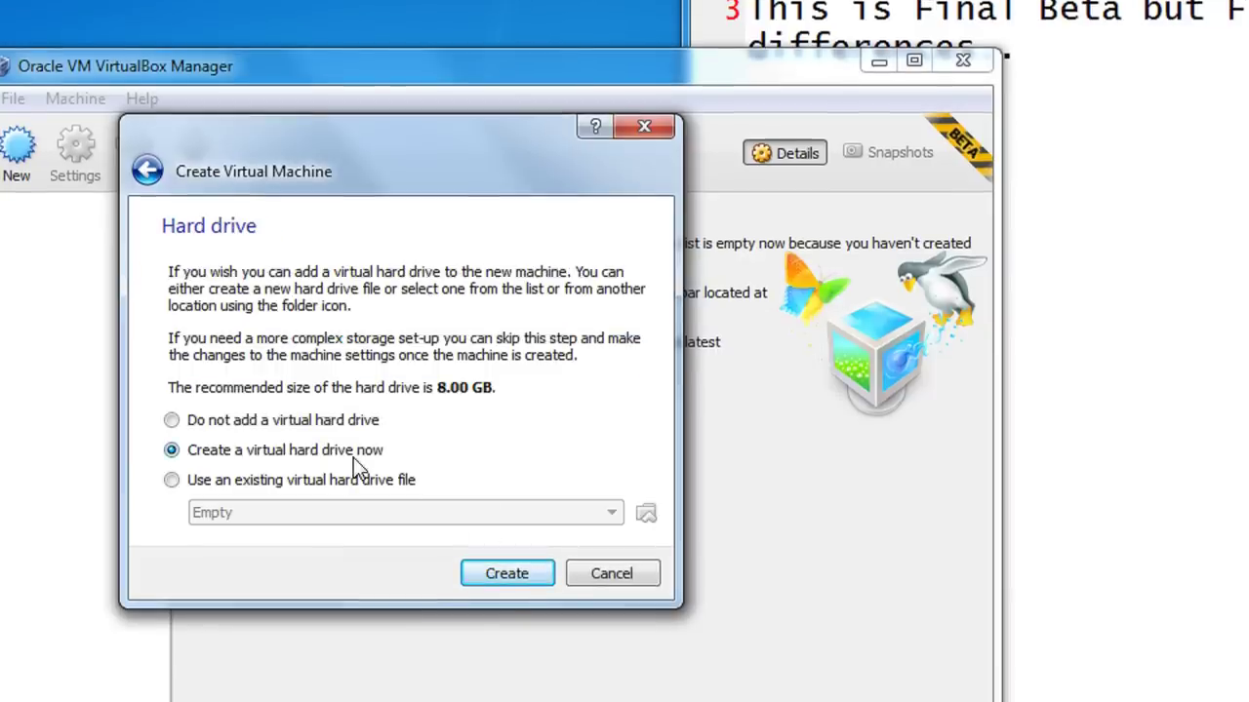
Start a new virtual hard drive of type VDI, dynamically allocated
{"action": "left_click", "coordinate": [498, 572]}
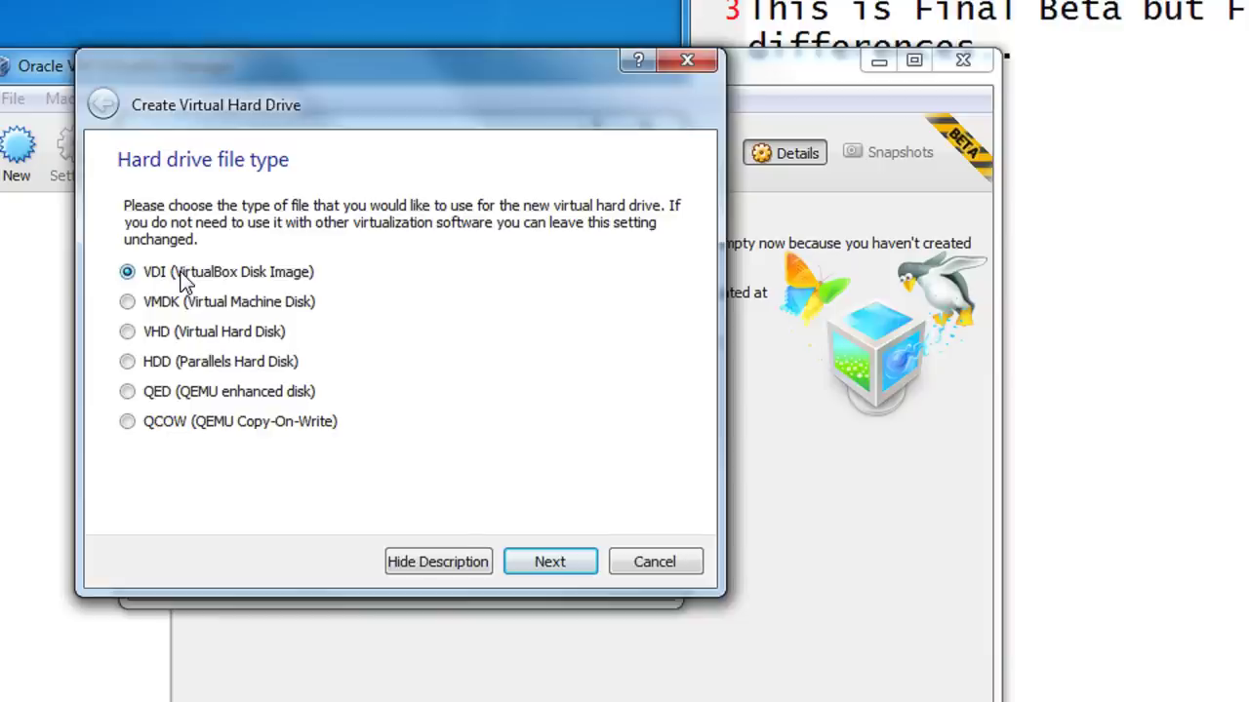
{"action": "left_click", "coordinate": [549, 561]}
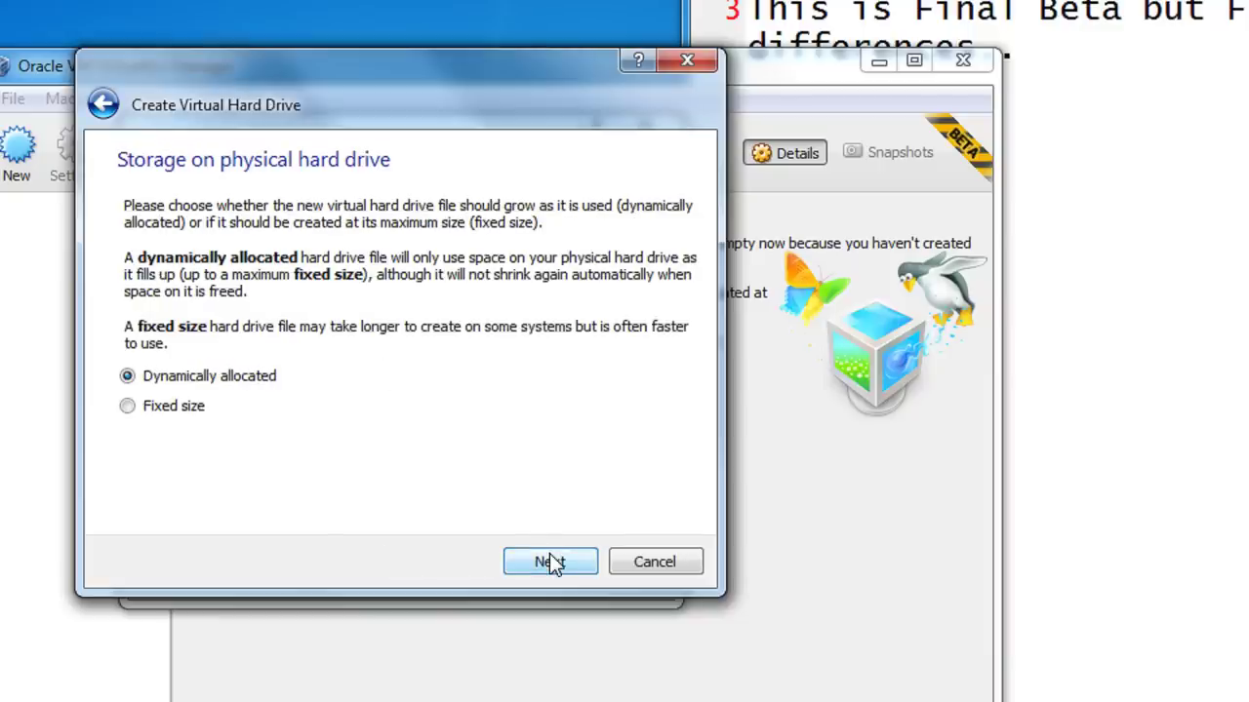
{"action": "left_click", "coordinate": [551, 563]}
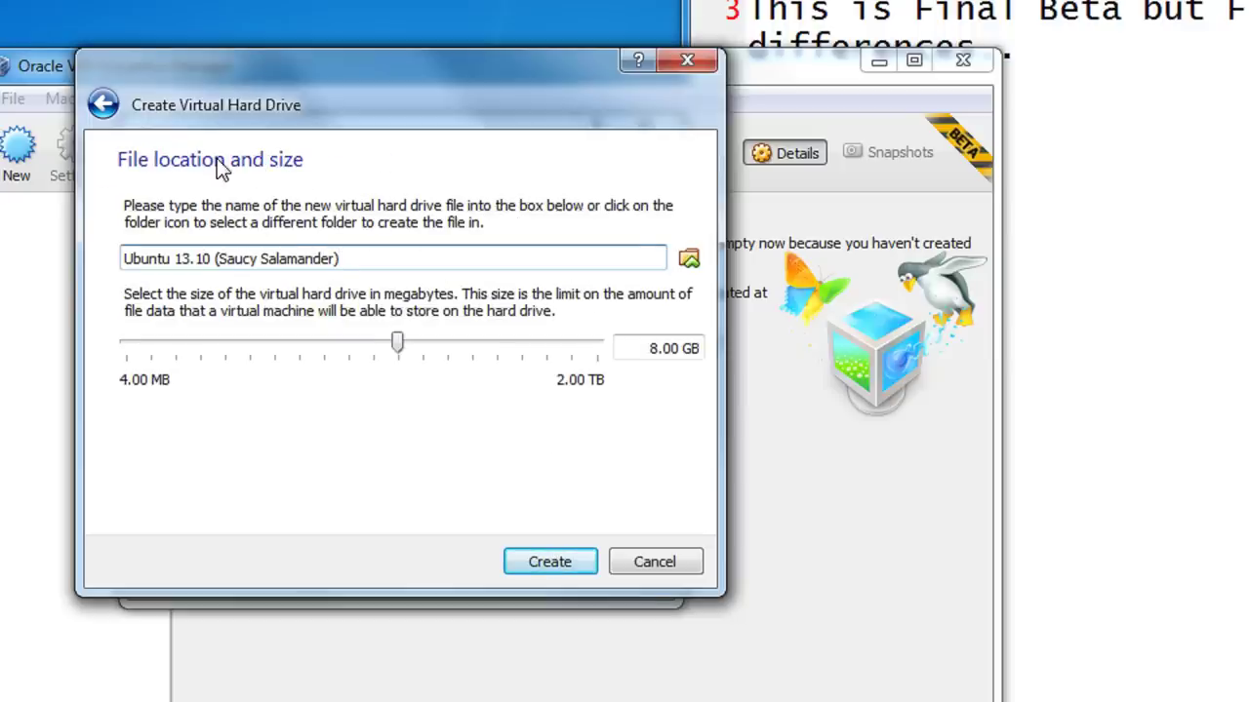
Save the 8 GB disk as F:\Ubuntu 13.10 (Saucy Salamander).vdi and create it
{"action": "left_click", "coordinate": [690, 259]}
{"action": "left_click_drag", "start_coordinate": [291, 382], "coordinate": [292, 455]}
{"action": "left_click", "coordinate": [240, 380]}
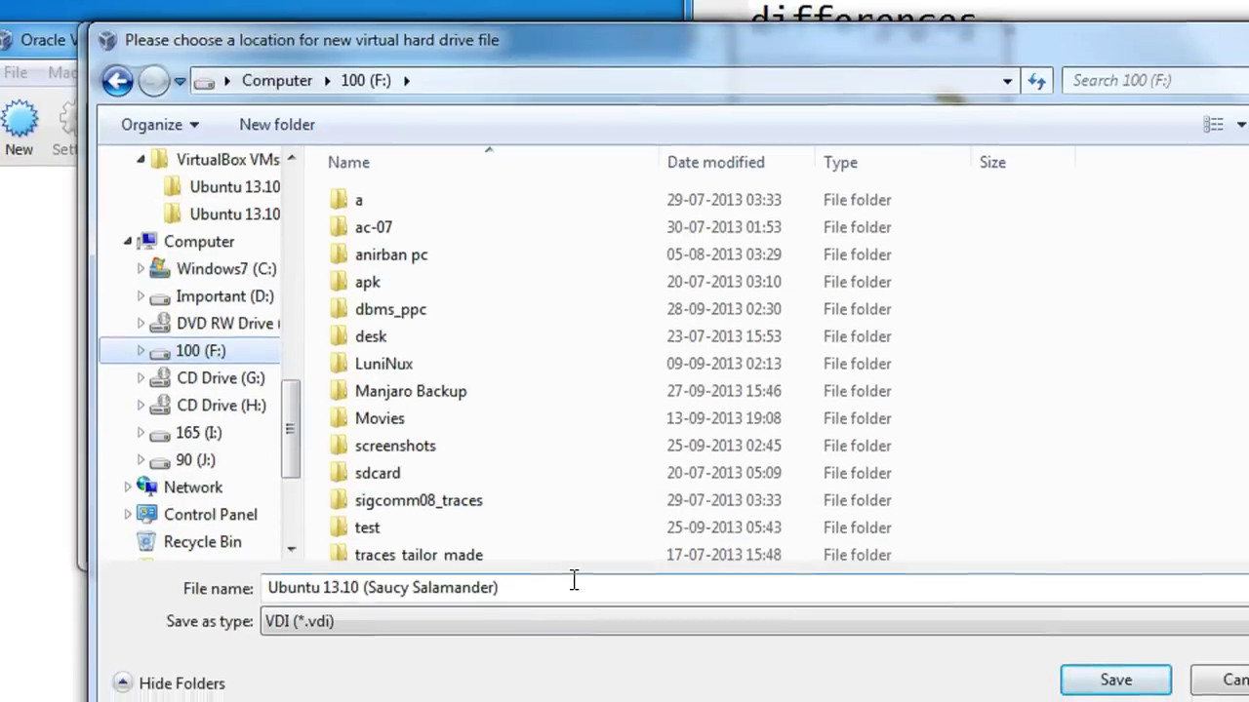
{"action": "left_click", "coordinate": [574, 576]}
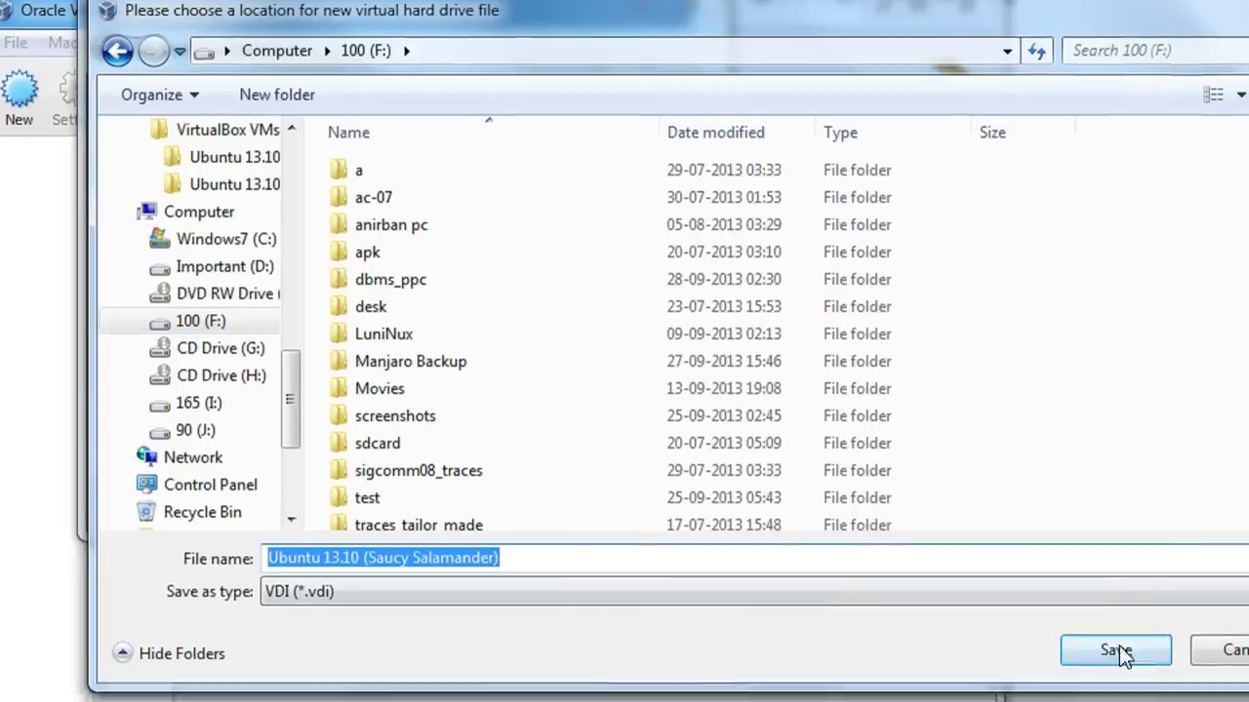
{"action": "left_click", "coordinate": [1120, 673]}
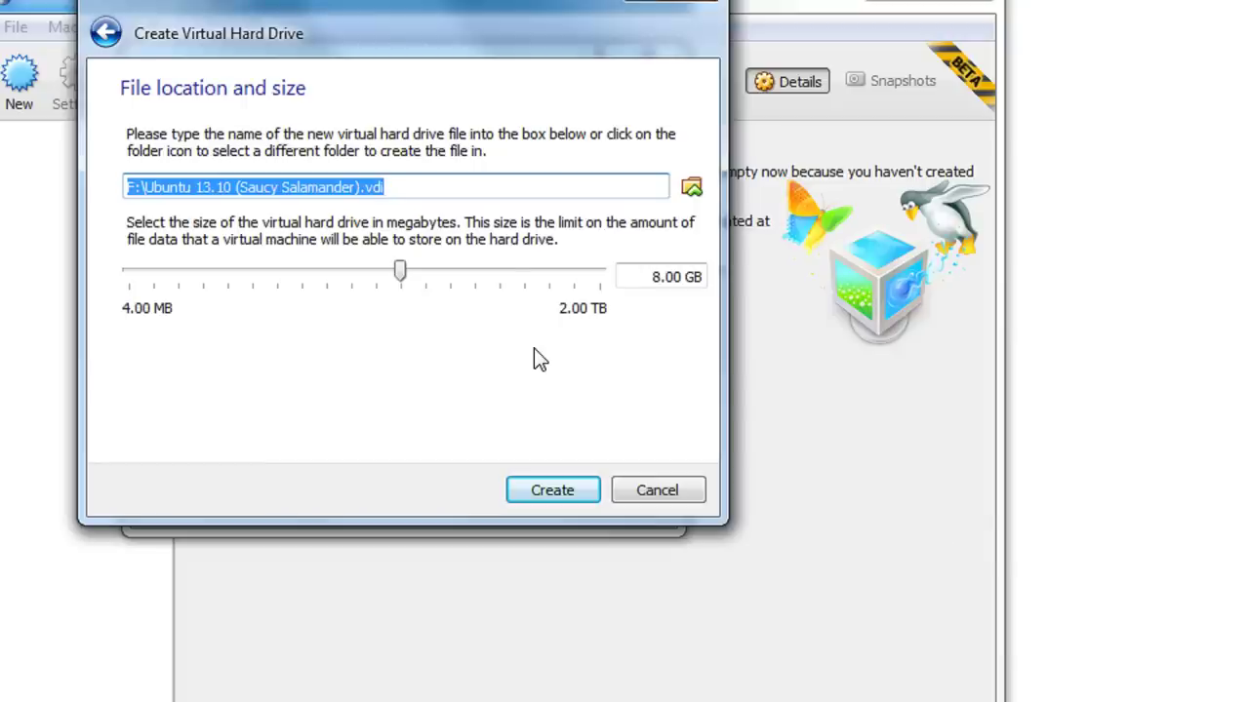
{"action": "left_click", "coordinate": [499, 186]}
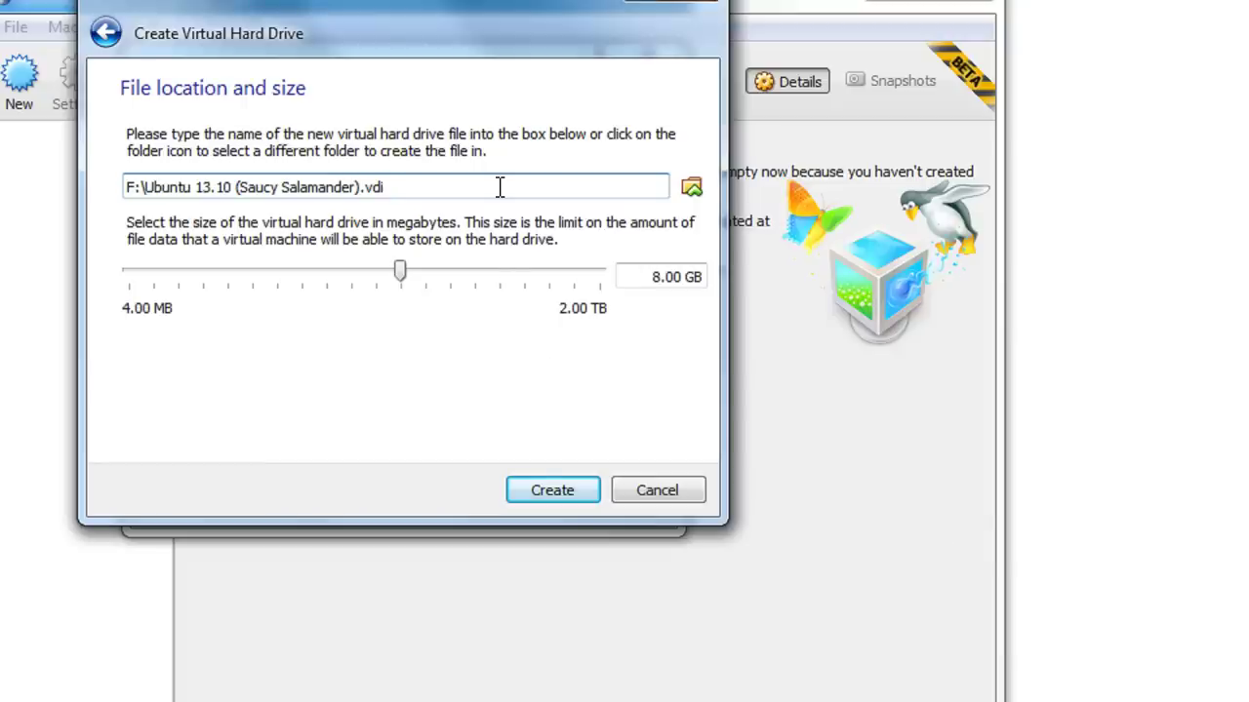
{"action": "left_click", "coordinate": [569, 505]}
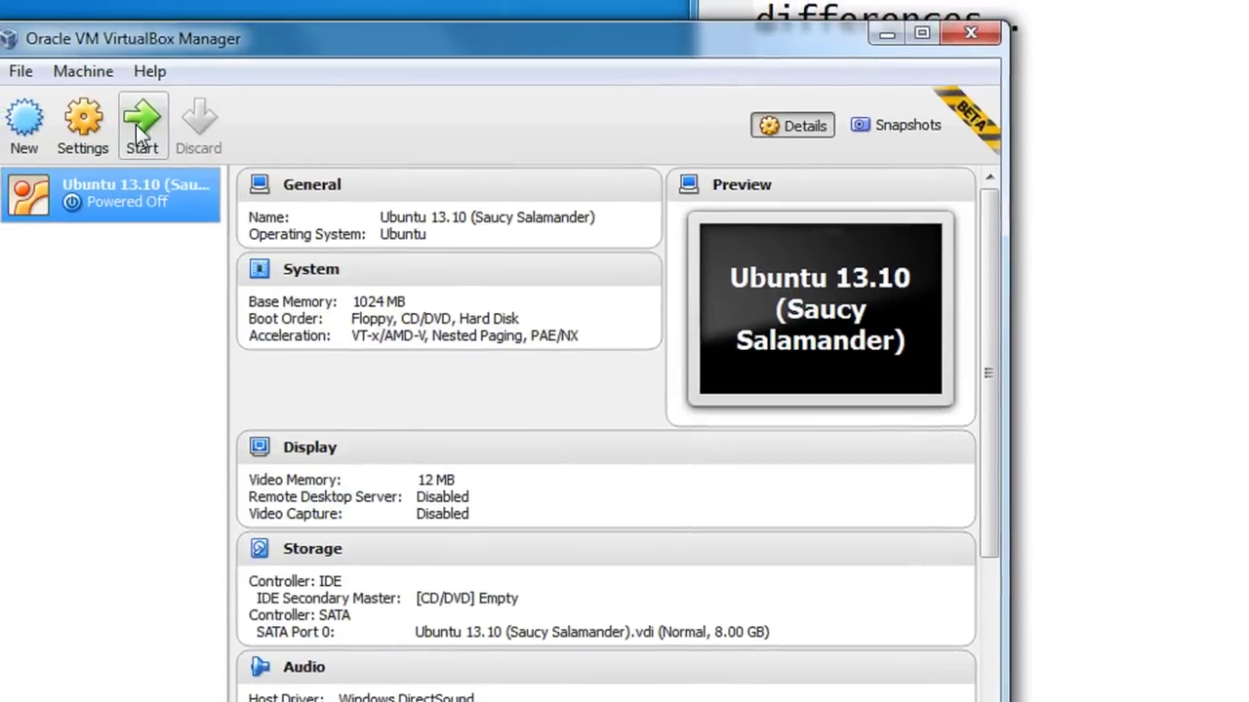
Start the Ubuntu 13.10 (Saucy Salamander) machine from its context menu
{"action": "right_click", "coordinate": [125, 200]}
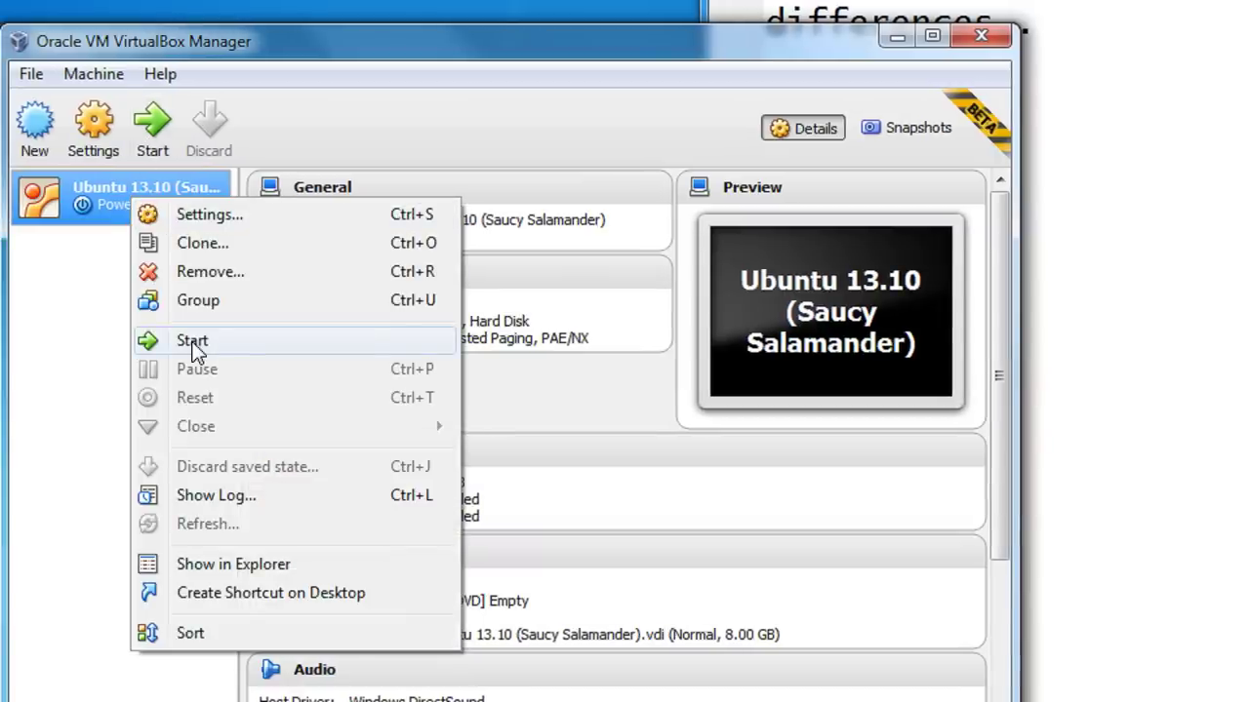
{"action": "left_click", "coordinate": [192, 342]}
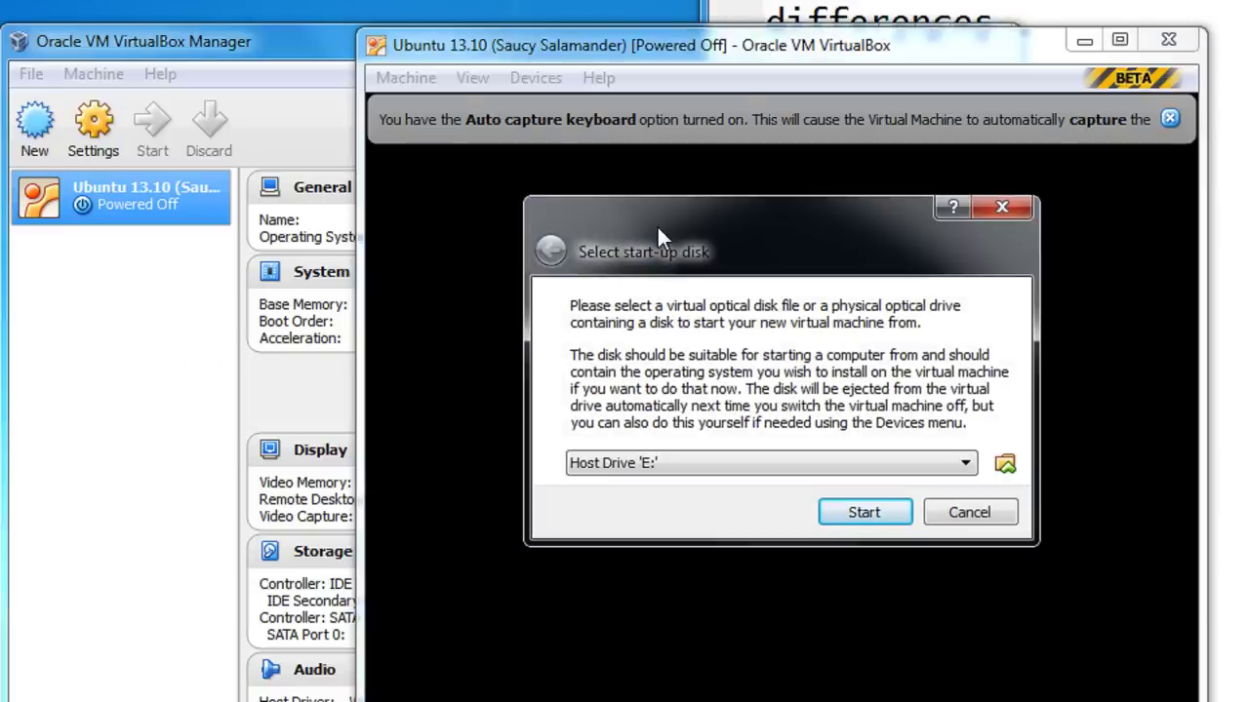
Choose saucy-desktop-i386.iso on drive C: as the start-up disk image
{"action": "left_click", "coordinate": [1009, 465]}
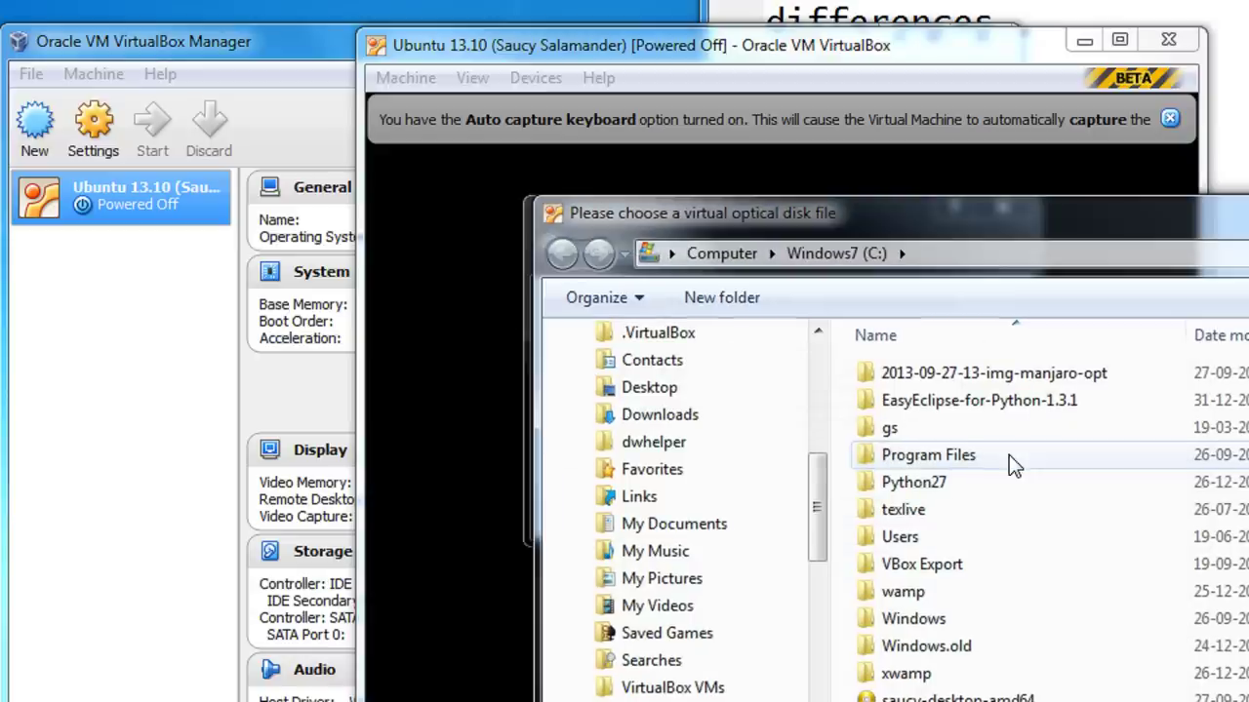
{"action": "left_click_drag", "start_coordinate": [817, 496], "coordinate": [817, 576]}
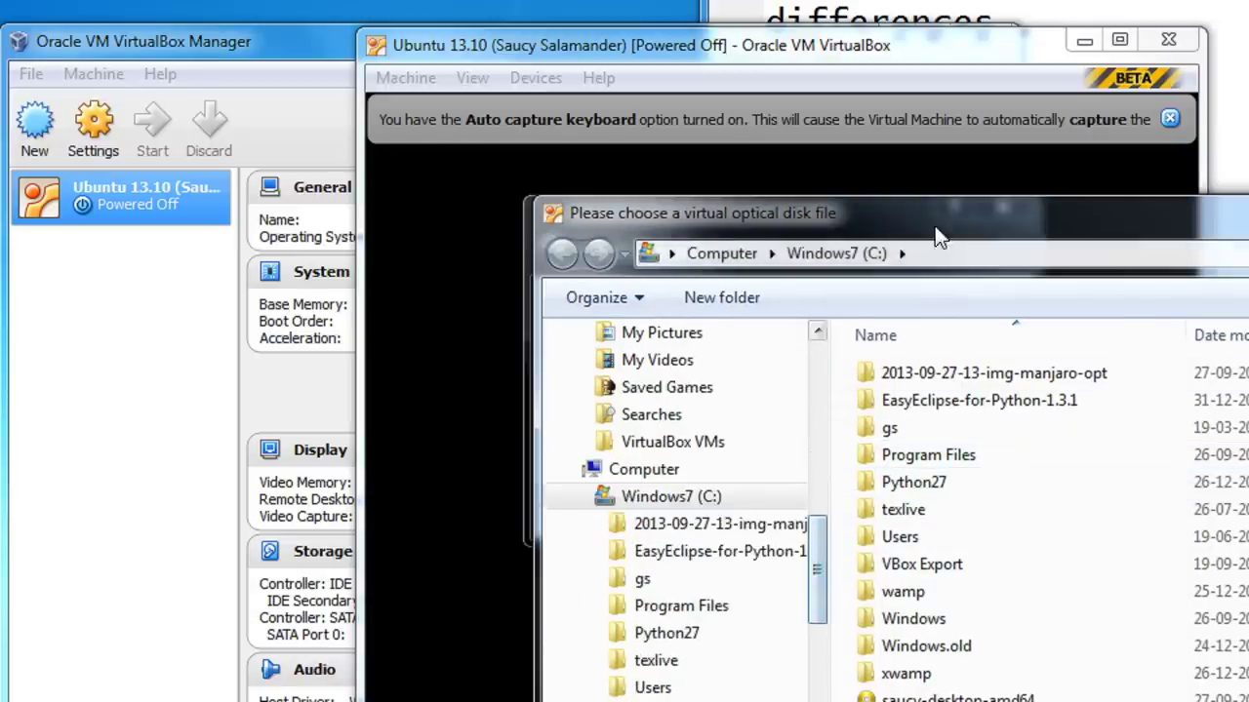
{"action": "left_click_drag", "start_coordinate": [937, 229], "coordinate": [739, 20]}
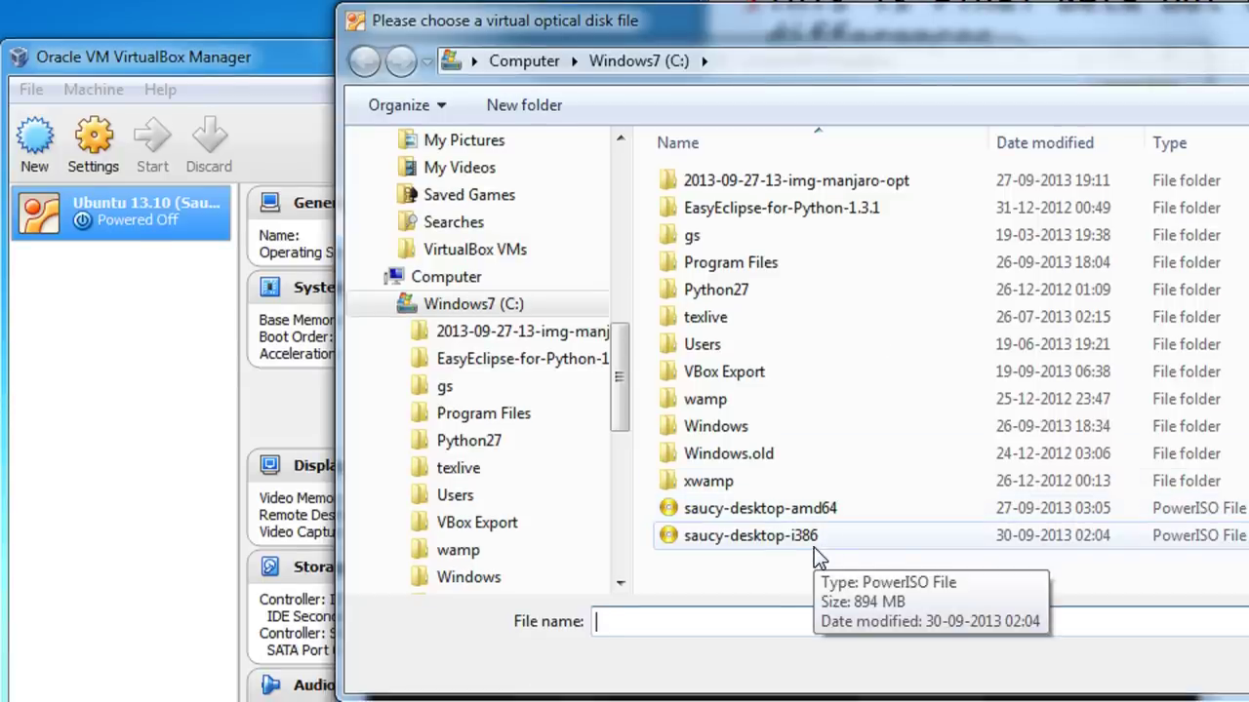
{"action": "left_click", "coordinate": [815, 544]}
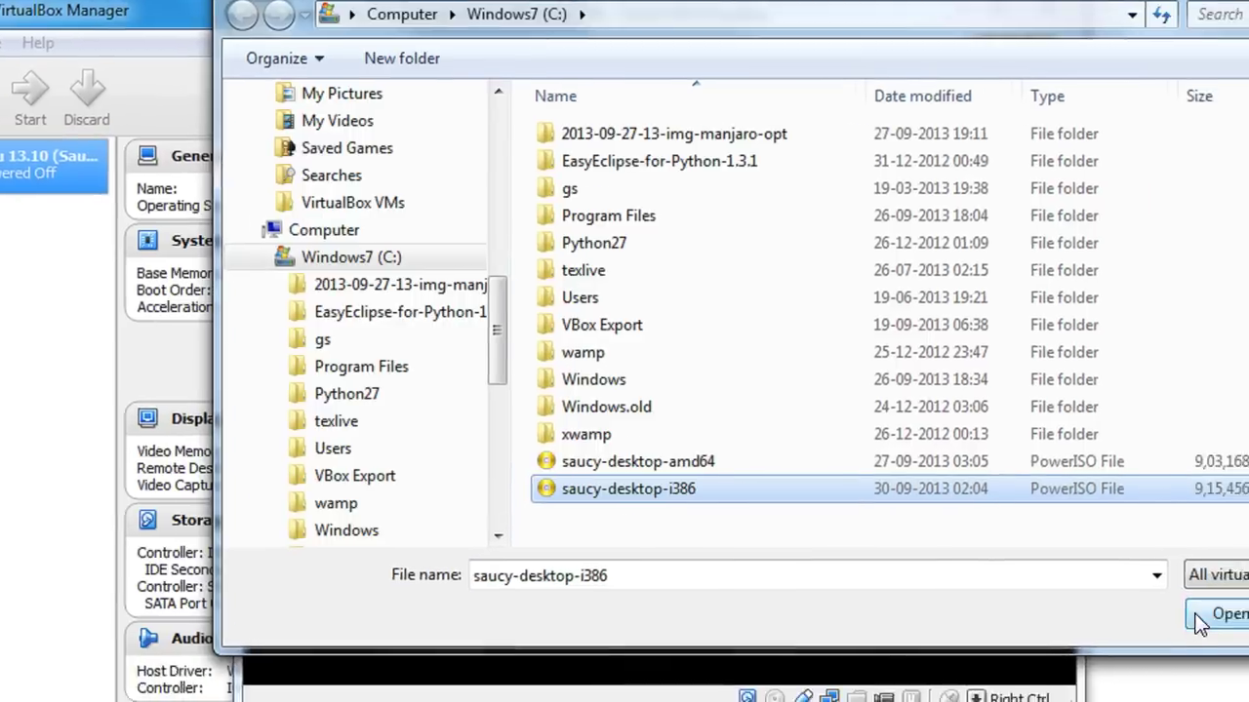
{"action": "left_click", "coordinate": [1196, 615]}
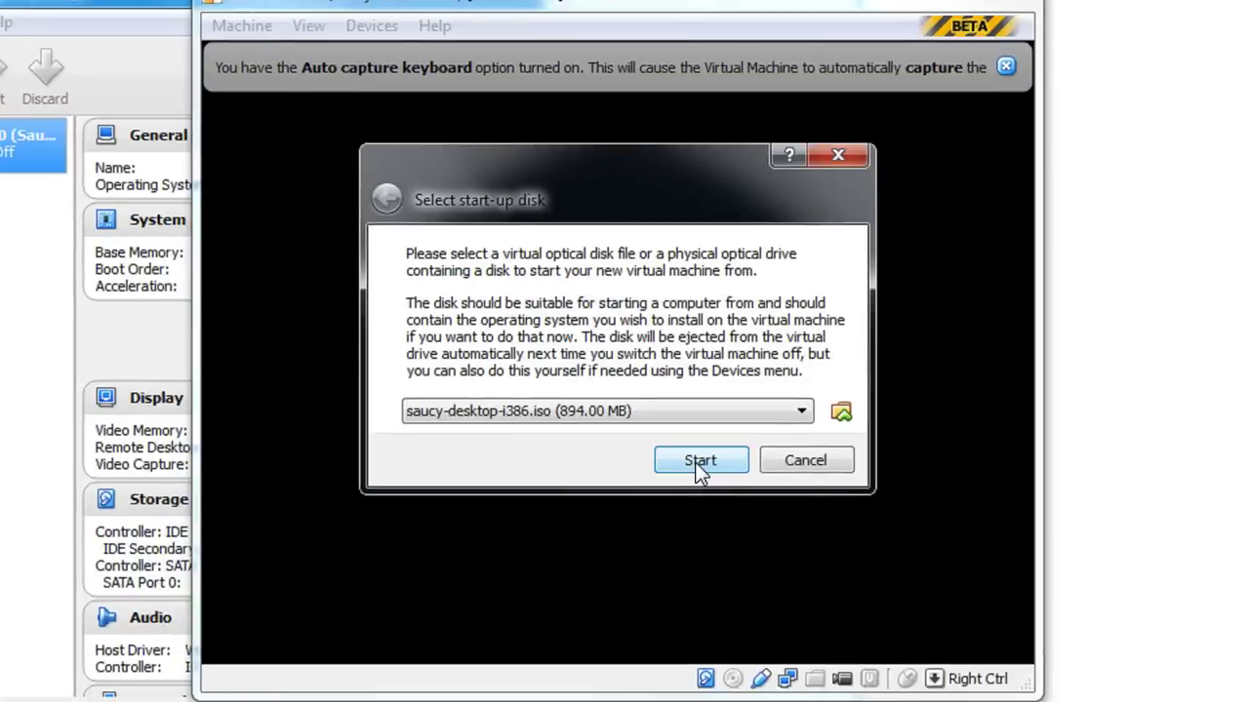
Boot from the saucy-desktop-i386 image and dismiss the mouse integration and keyboard capture notices
{"action": "left_click", "coordinate": [698, 462]}
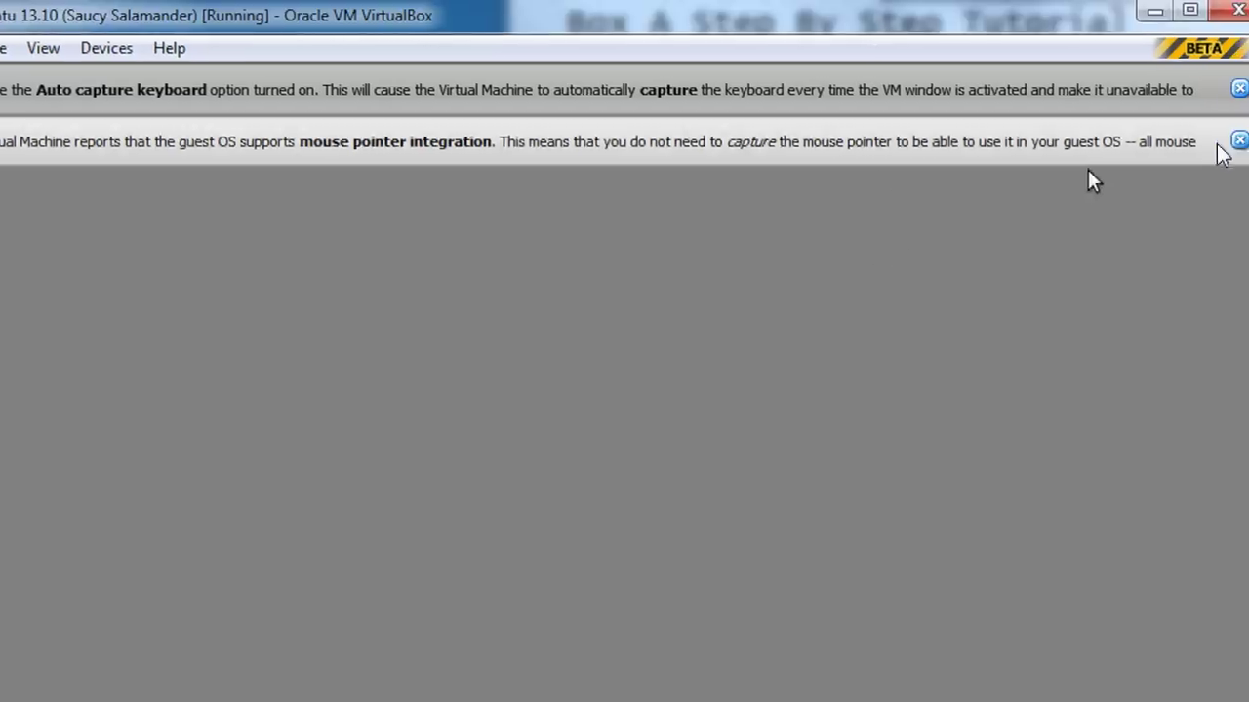
{"action": "left_click", "coordinate": [1239, 141]}
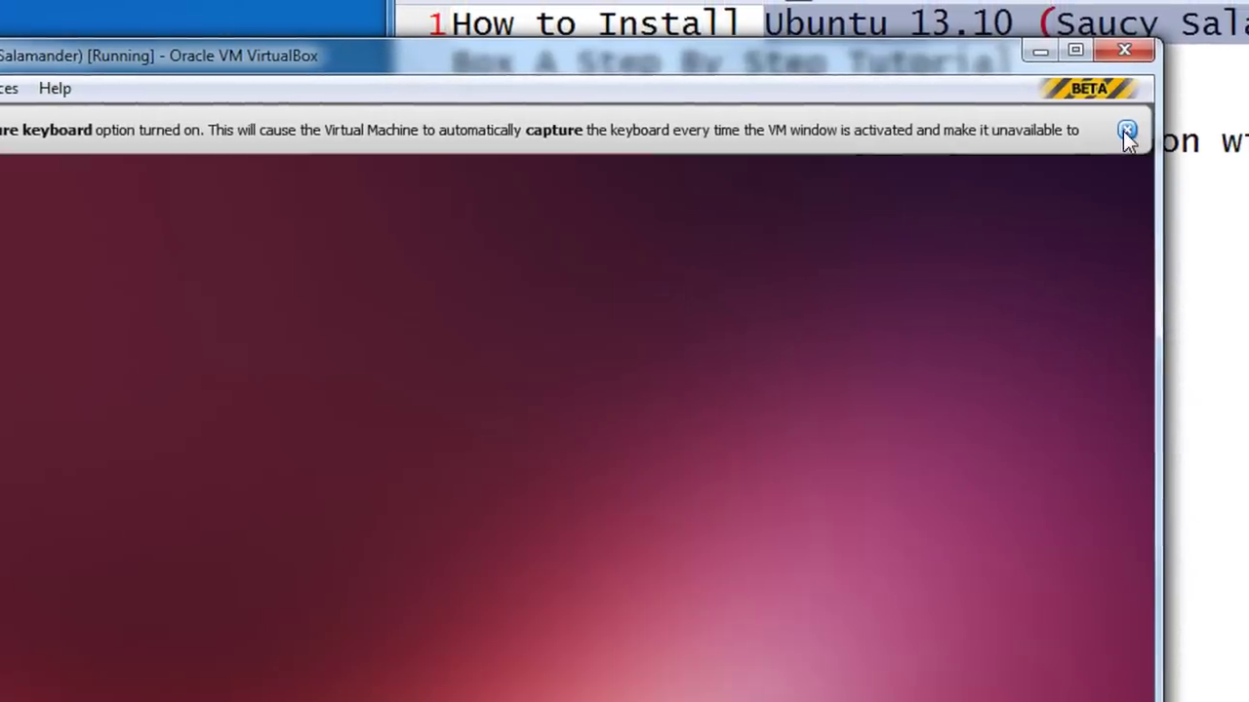
{"action": "left_click", "coordinate": [1140, 125]}
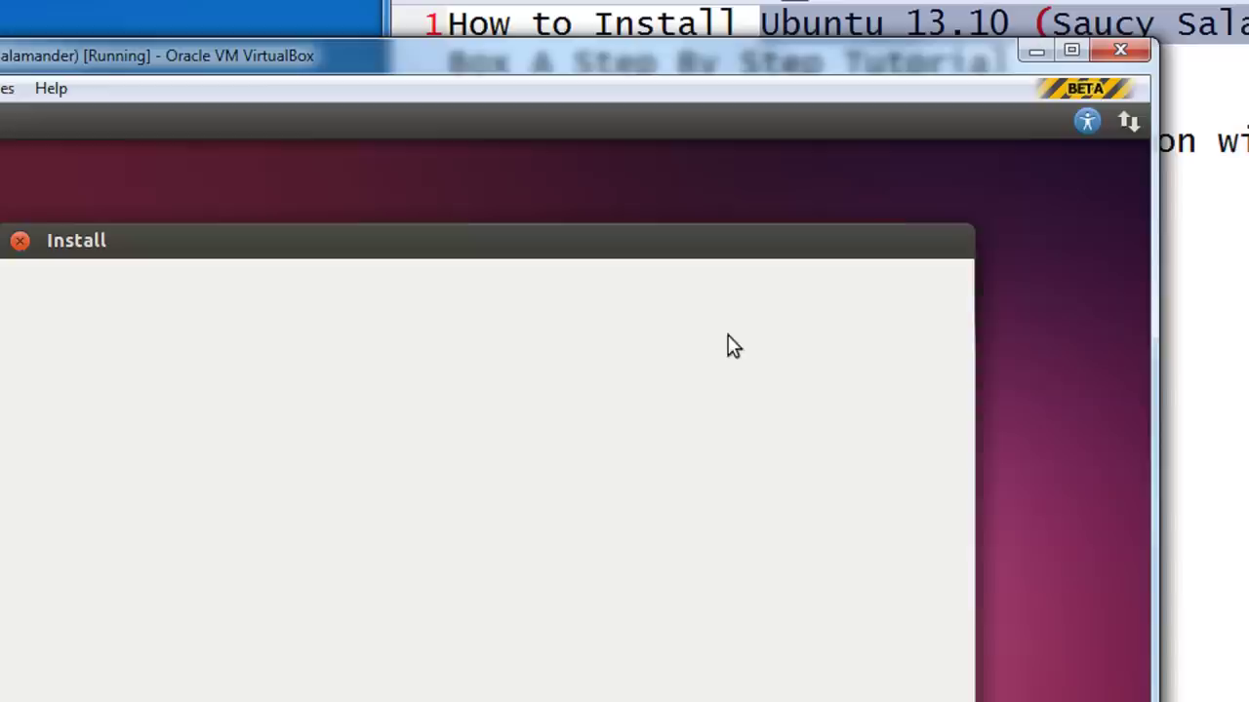
Turn Enable Networking off and back on in the live session's network menu, then close it
{"action": "left_click", "coordinate": [1129, 121]}
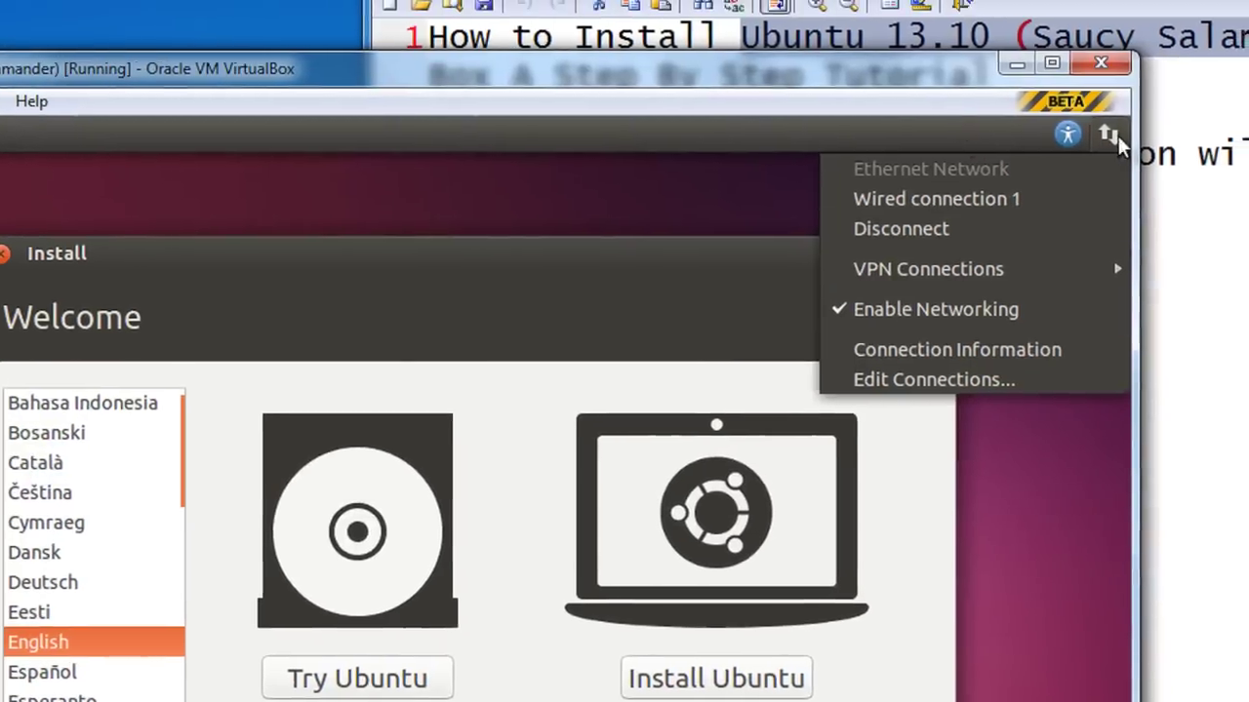
{"action": "left_click", "coordinate": [902, 310]}
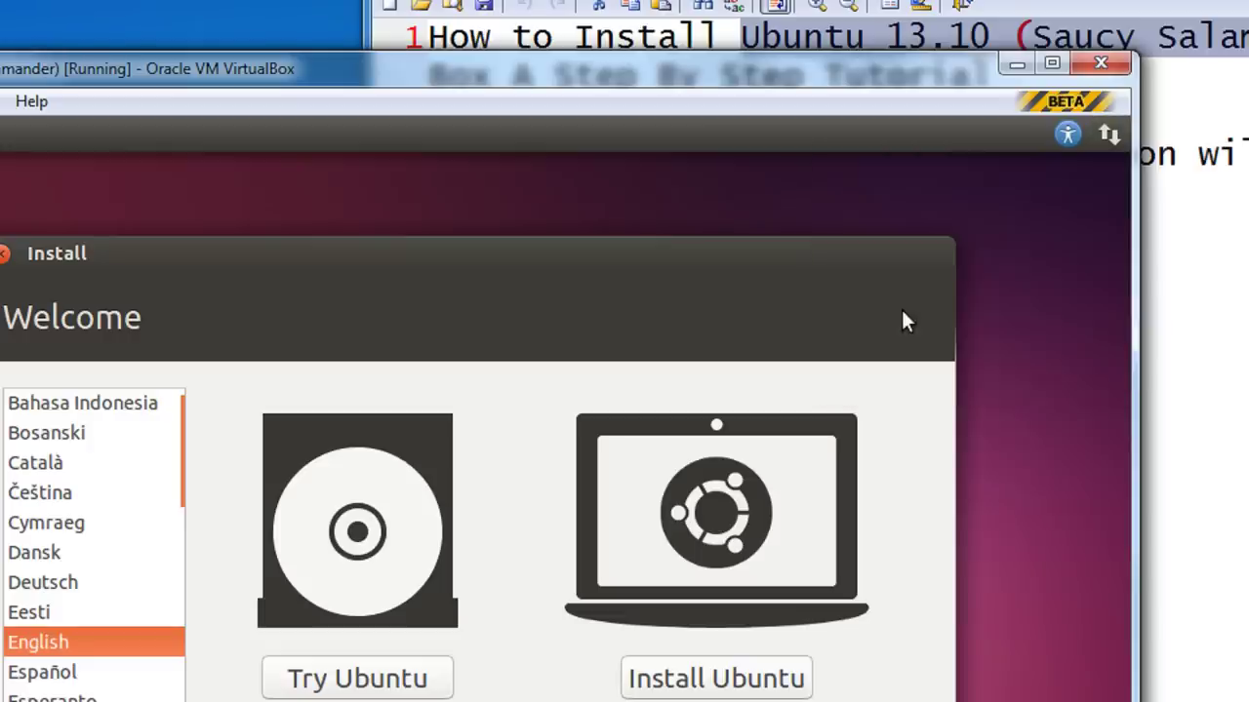
{"action": "left_click", "coordinate": [1108, 138]}
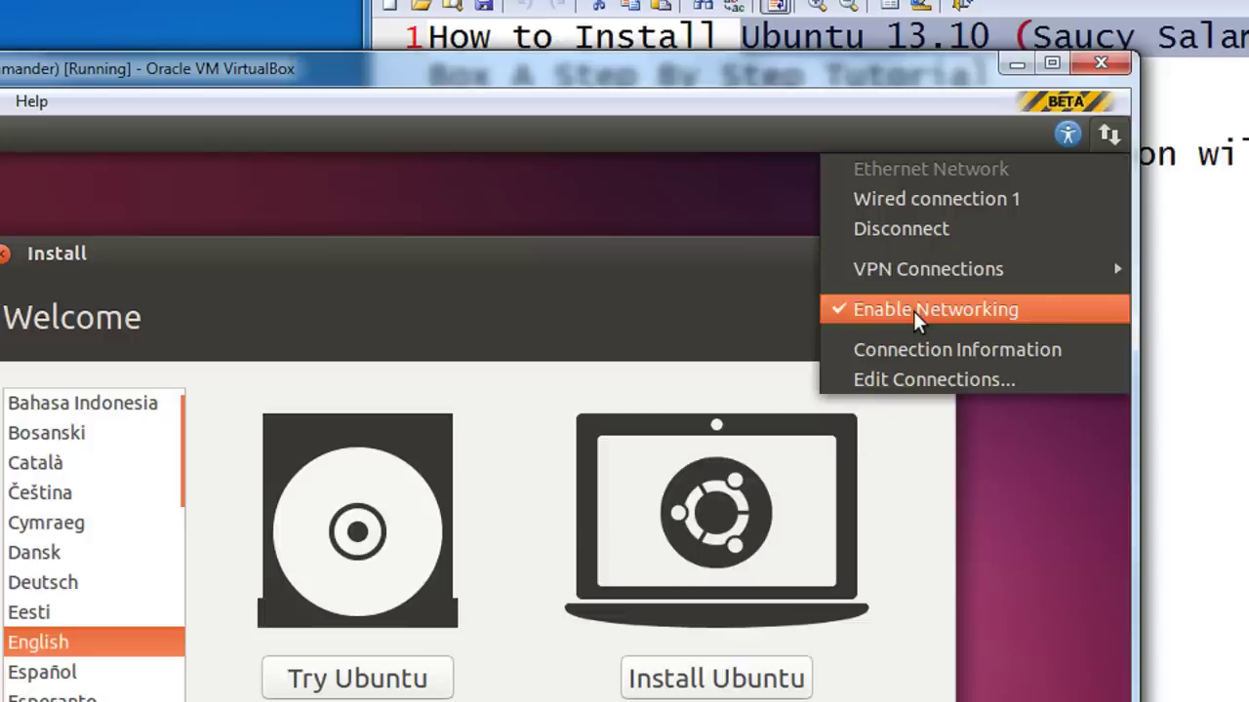
{"action": "left_click", "coordinate": [917, 319]}
{"action": "left_click", "coordinate": [1107, 139]}
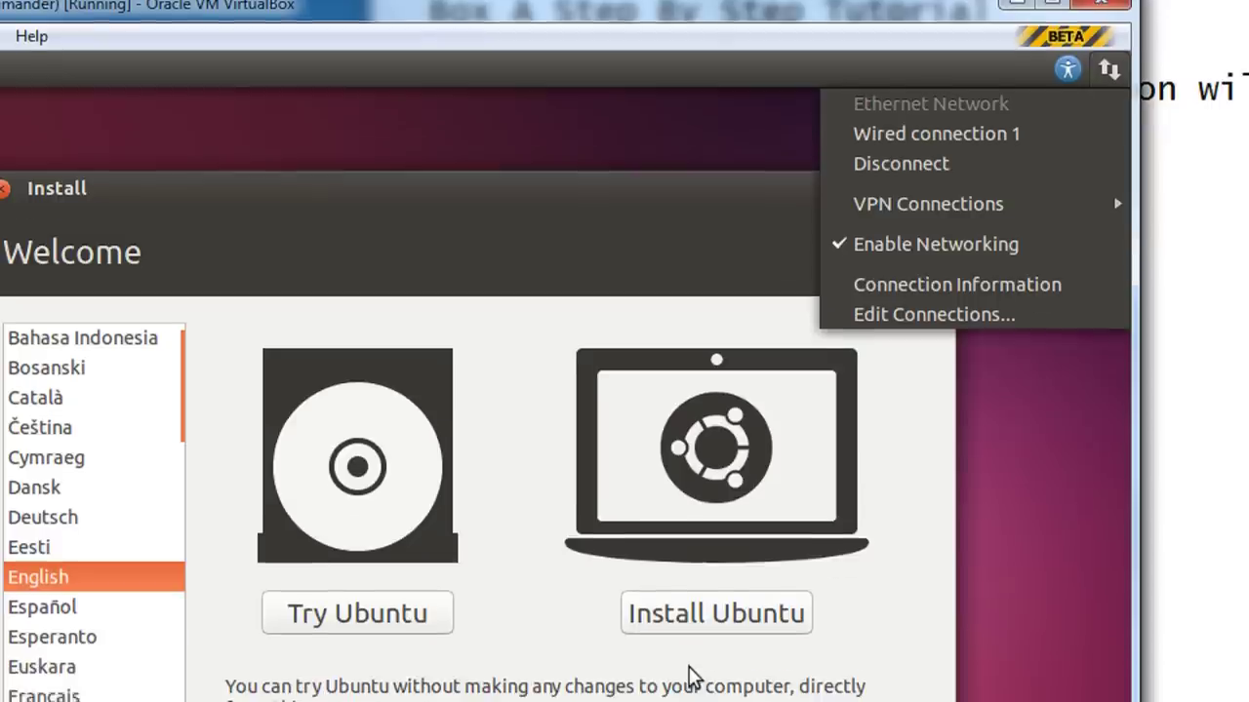
{"action": "left_click", "coordinate": [648, 639]}
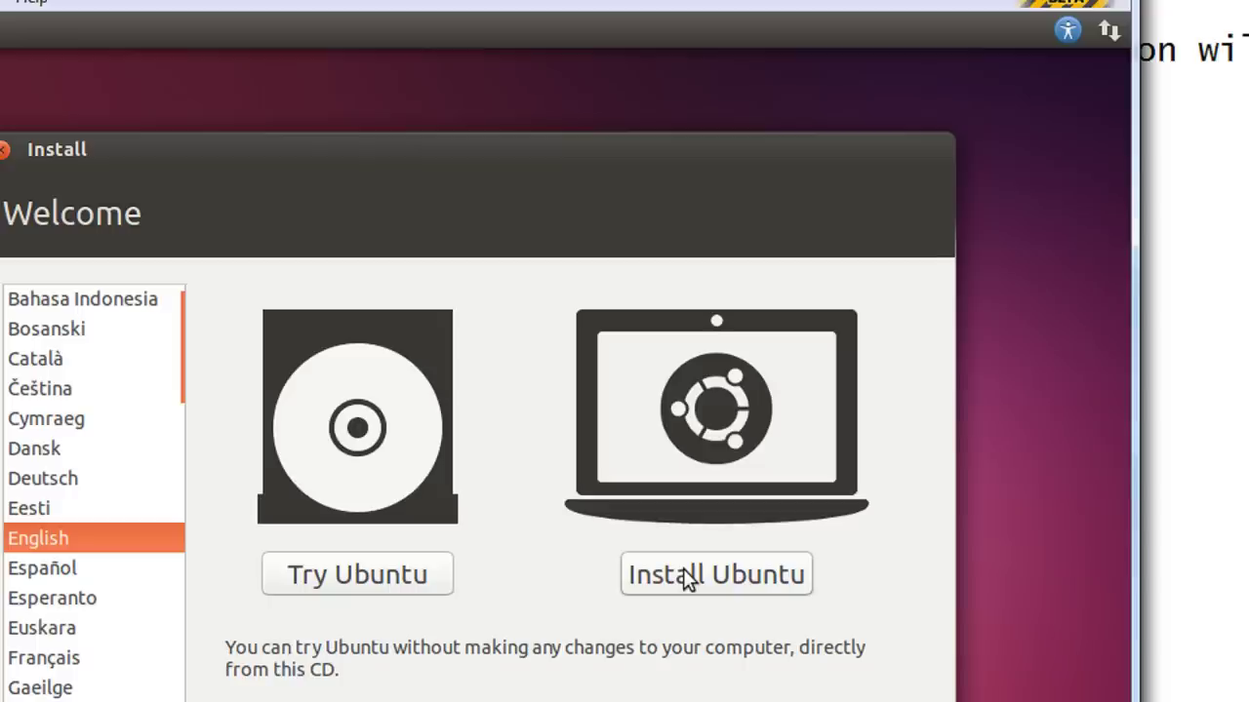
Choose Install Ubuntu, tick 'Install this third-party software', and continue past preparation
{"action": "left_click", "coordinate": [683, 569]}
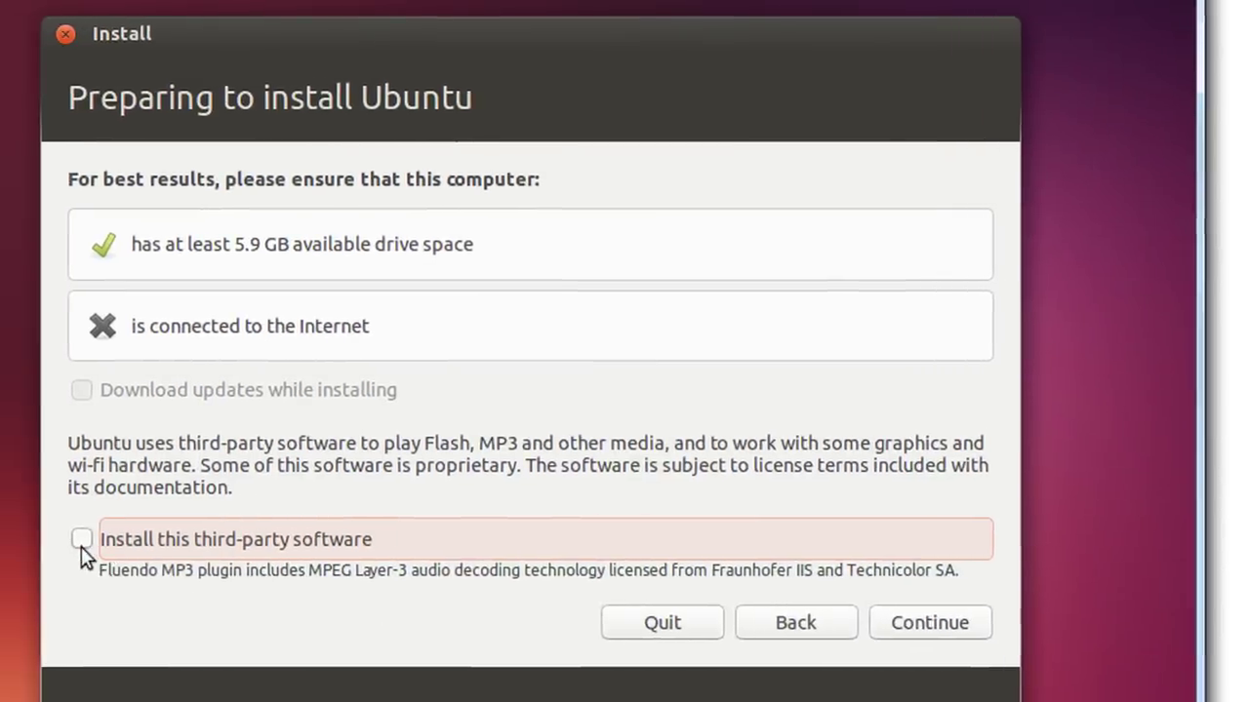
{"action": "left_click", "coordinate": [80, 542]}
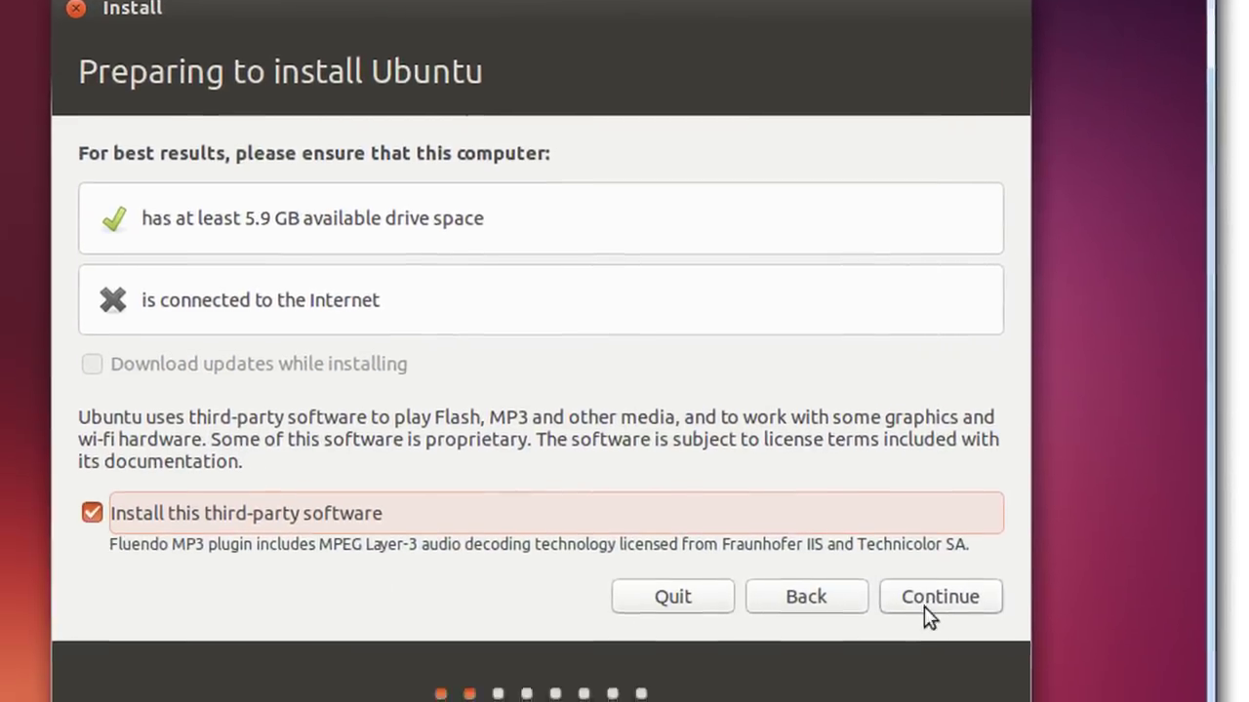
{"action": "left_click", "coordinate": [924, 606]}
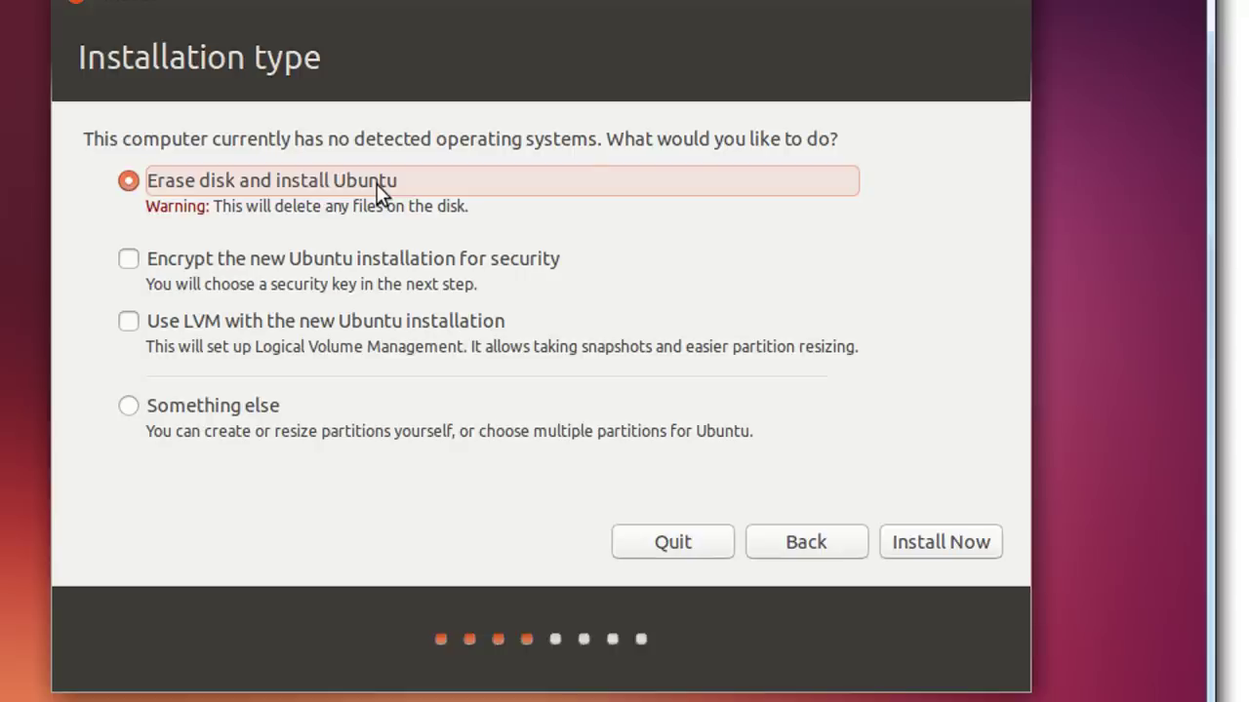
Select 'Something else' as the installation type and continue to manual partitioning
{"action": "left_click", "coordinate": [332, 268]}
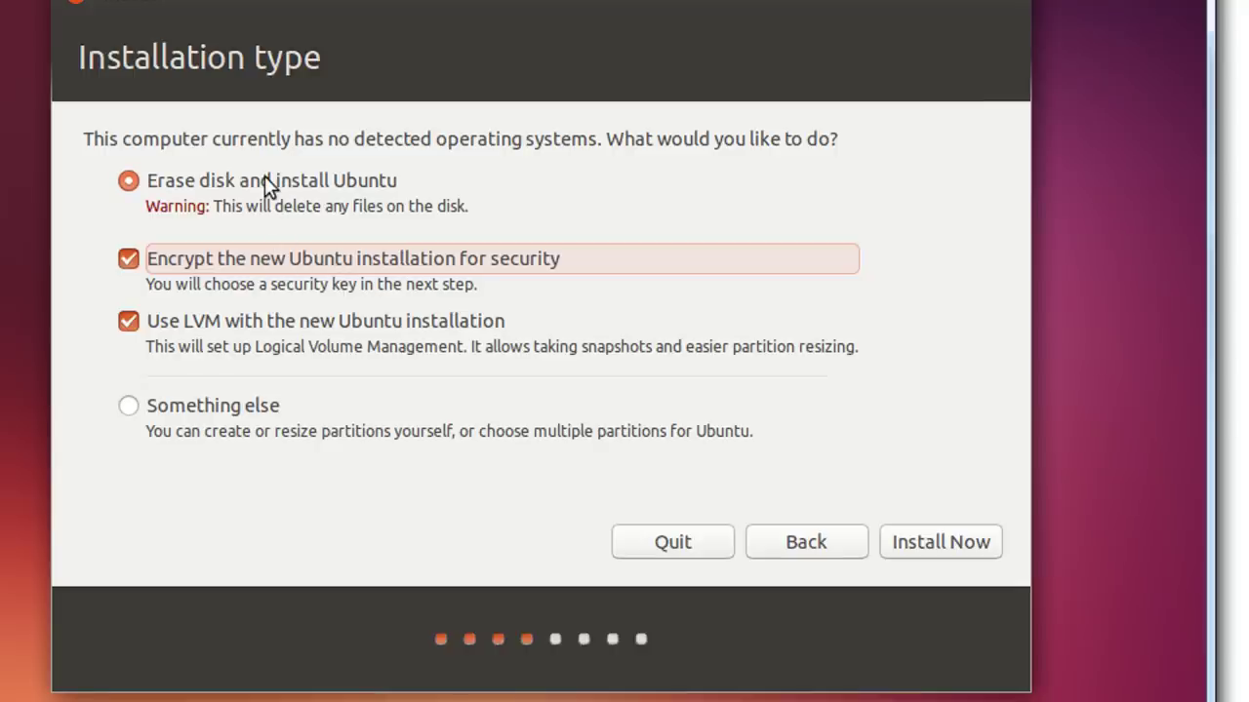
{"action": "left_click", "coordinate": [206, 406]}
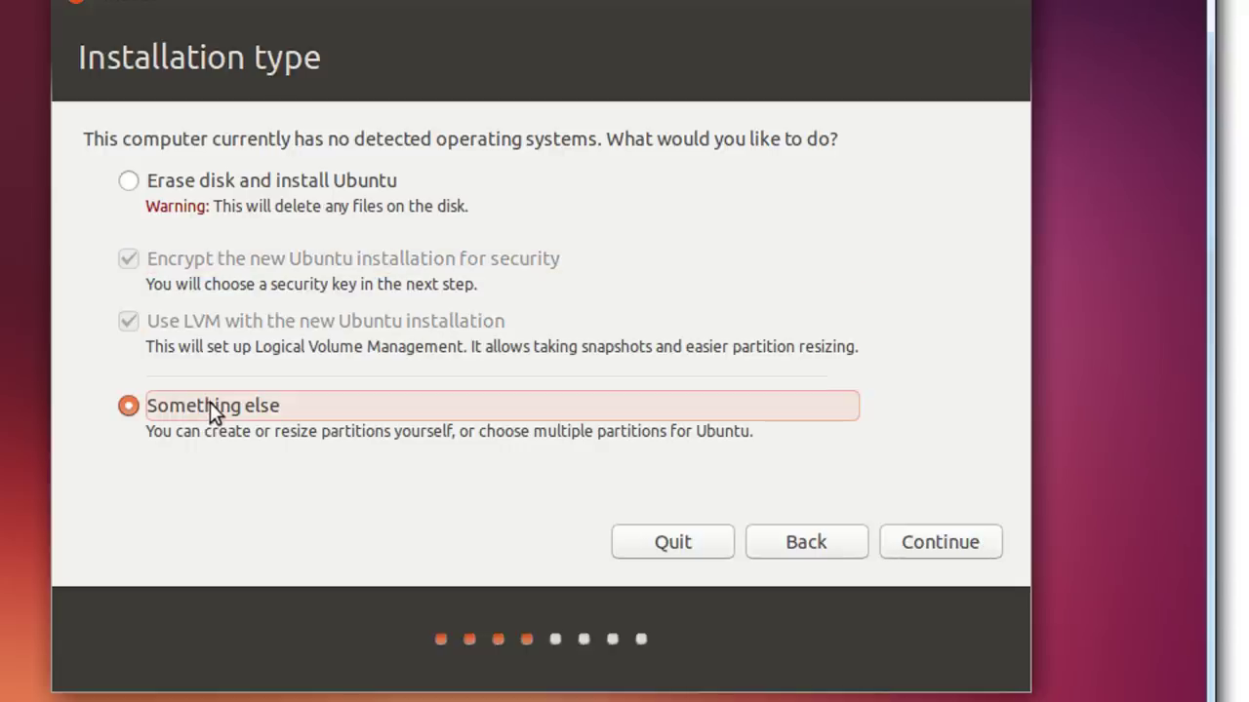
{"action": "left_click", "coordinate": [943, 543]}
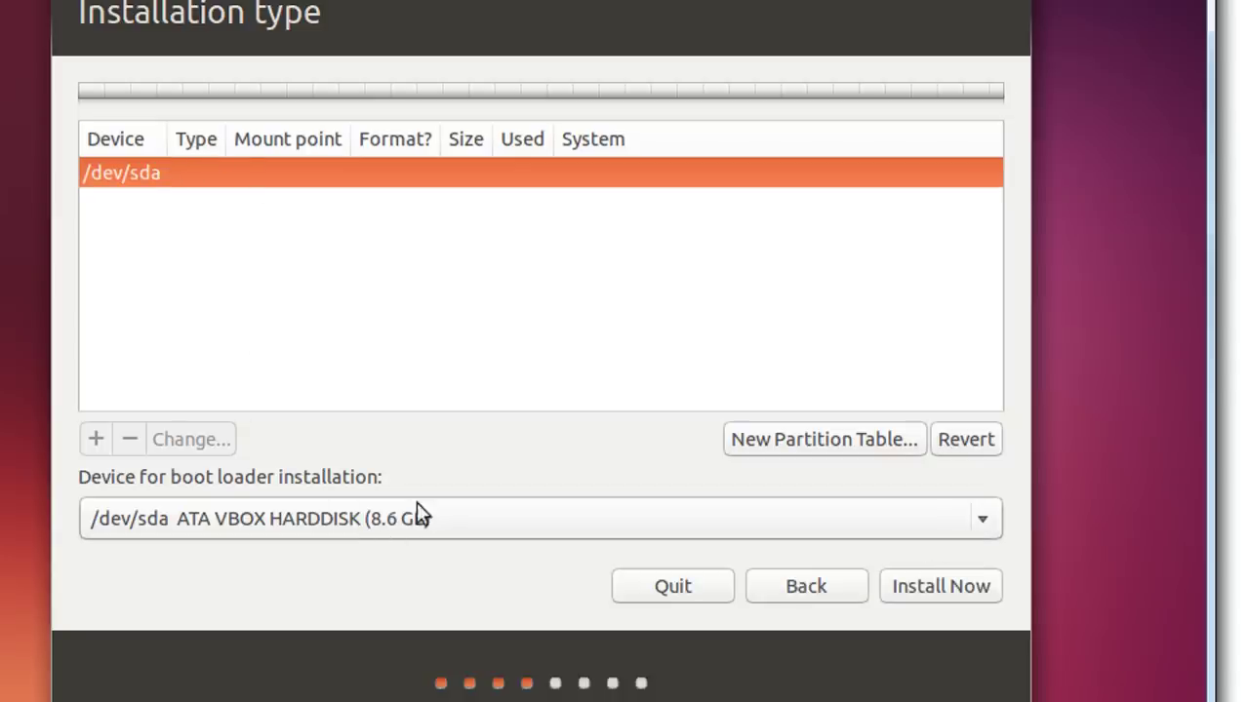
Create a new partition table on /dev/sda and select the resulting 8589 MB free space
{"action": "left_click", "coordinate": [780, 441]}
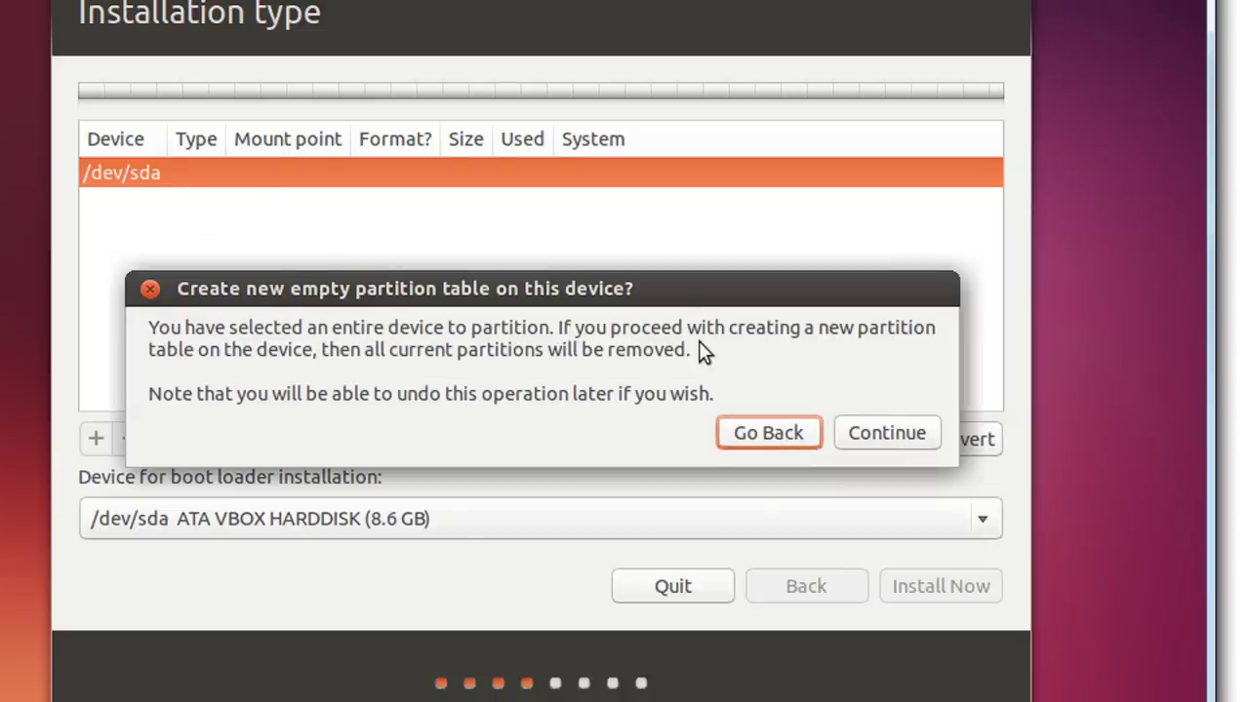
{"action": "left_click", "coordinate": [898, 441]}
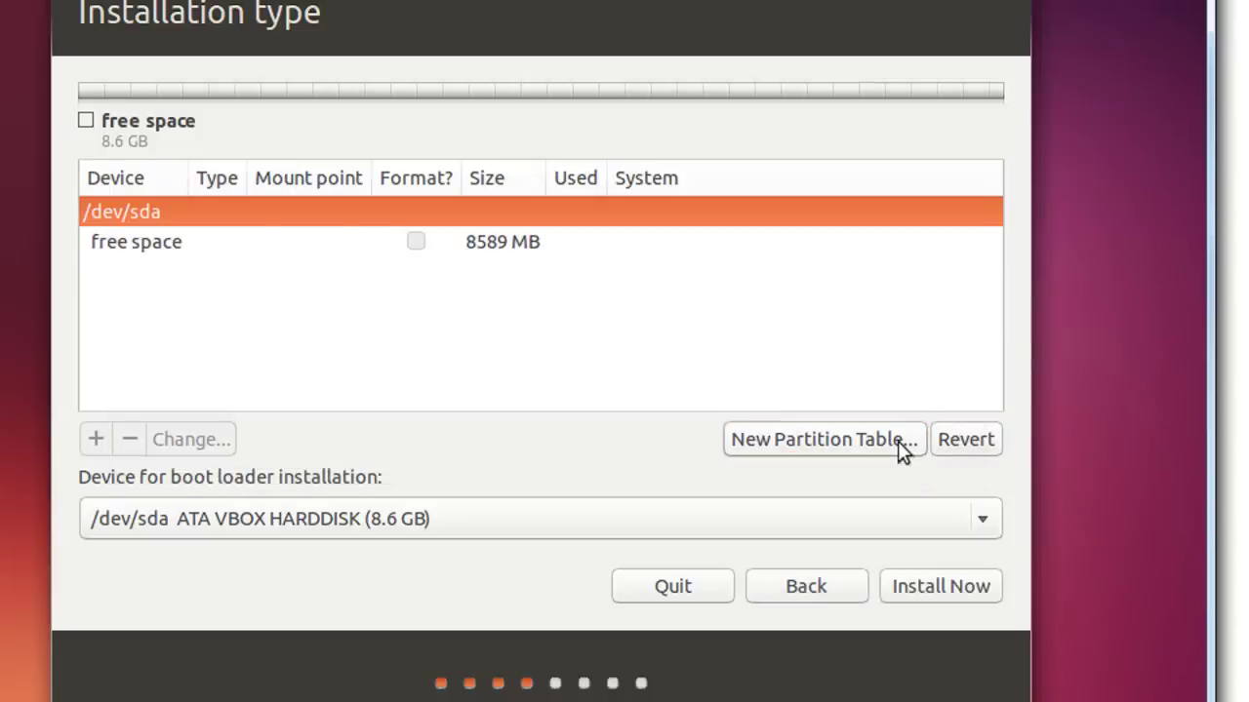
{"action": "left_click", "coordinate": [264, 242]}
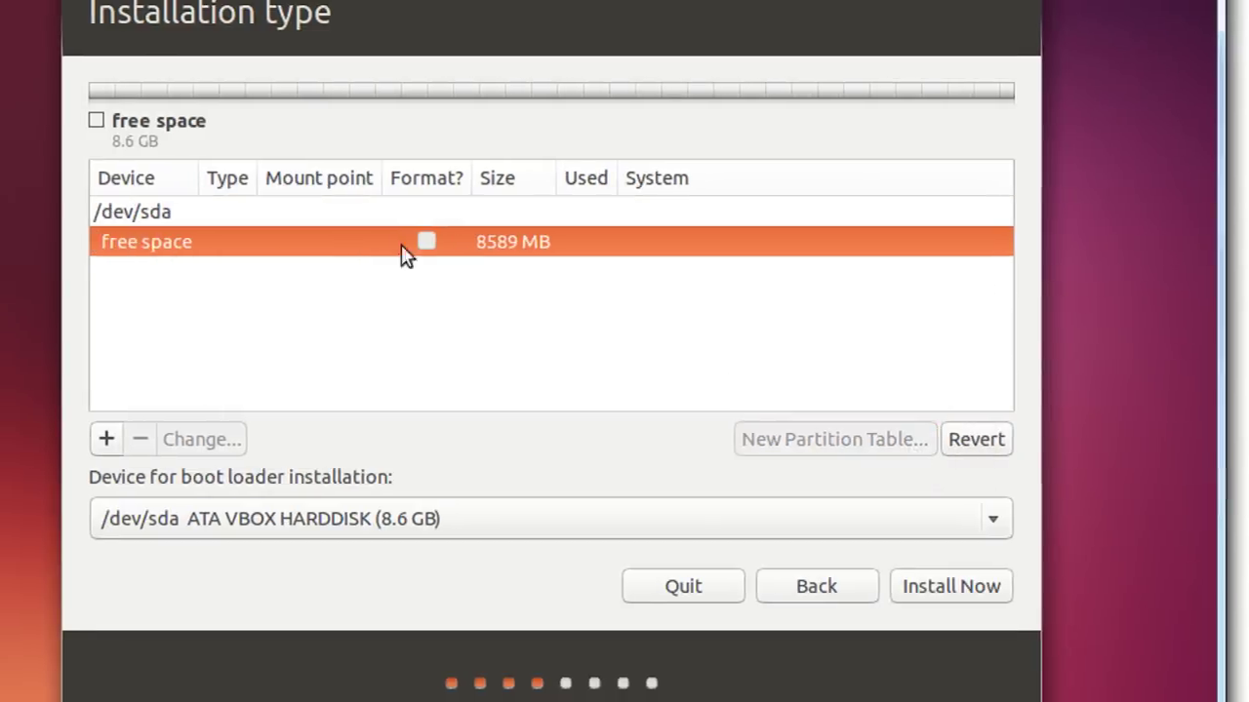
Create a 6000 MB Ext4 partition mounted at / in the free space
{"action": "left_click", "coordinate": [127, 441]}
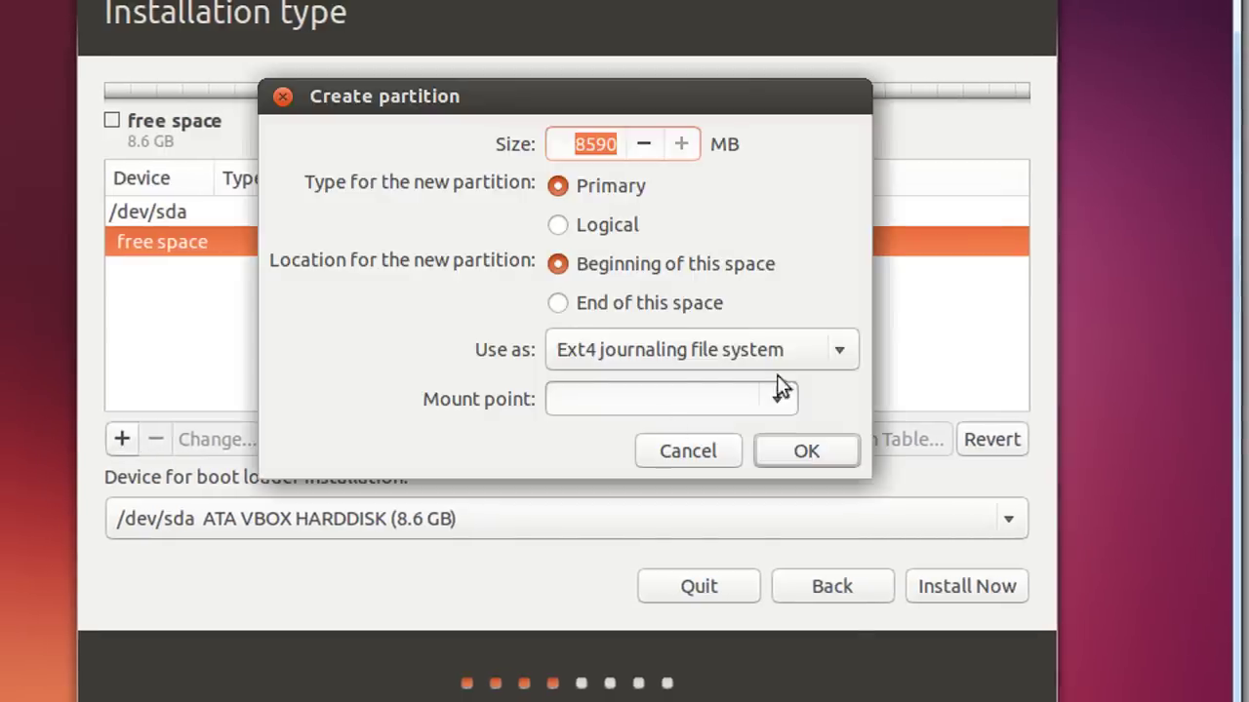
{"action": "left_click", "coordinate": [803, 352]}
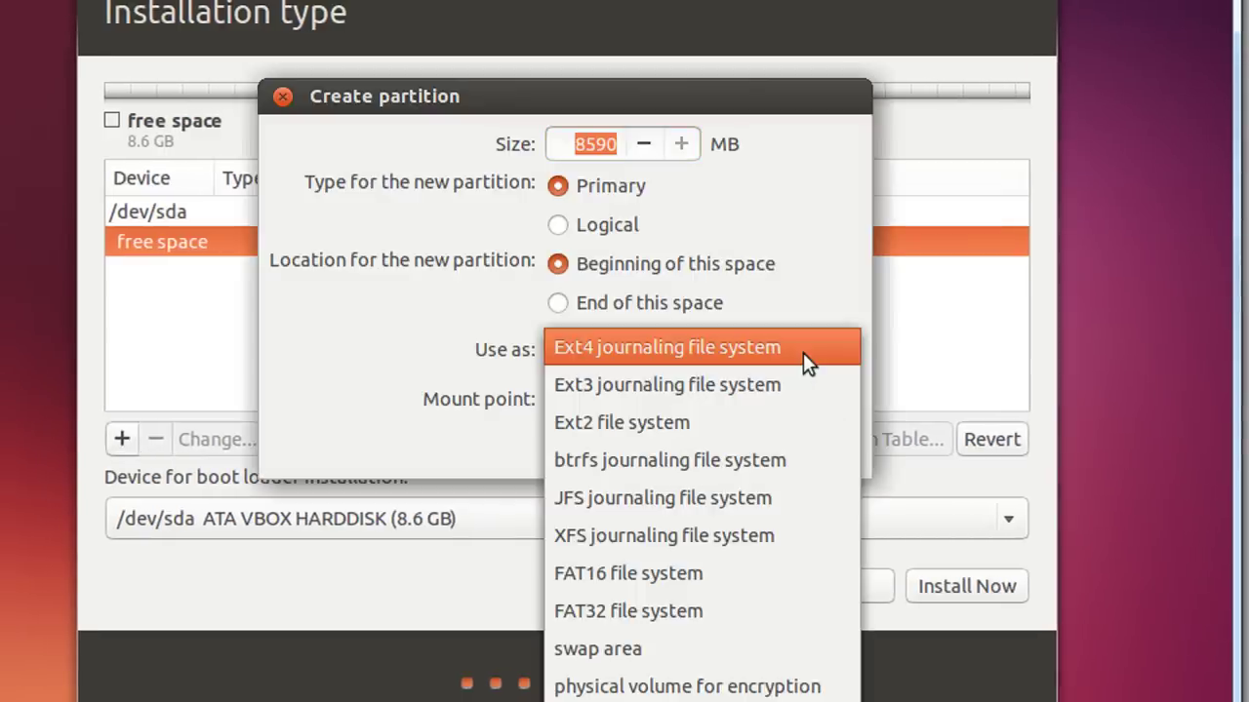
{"action": "left_click", "coordinate": [561, 350]}
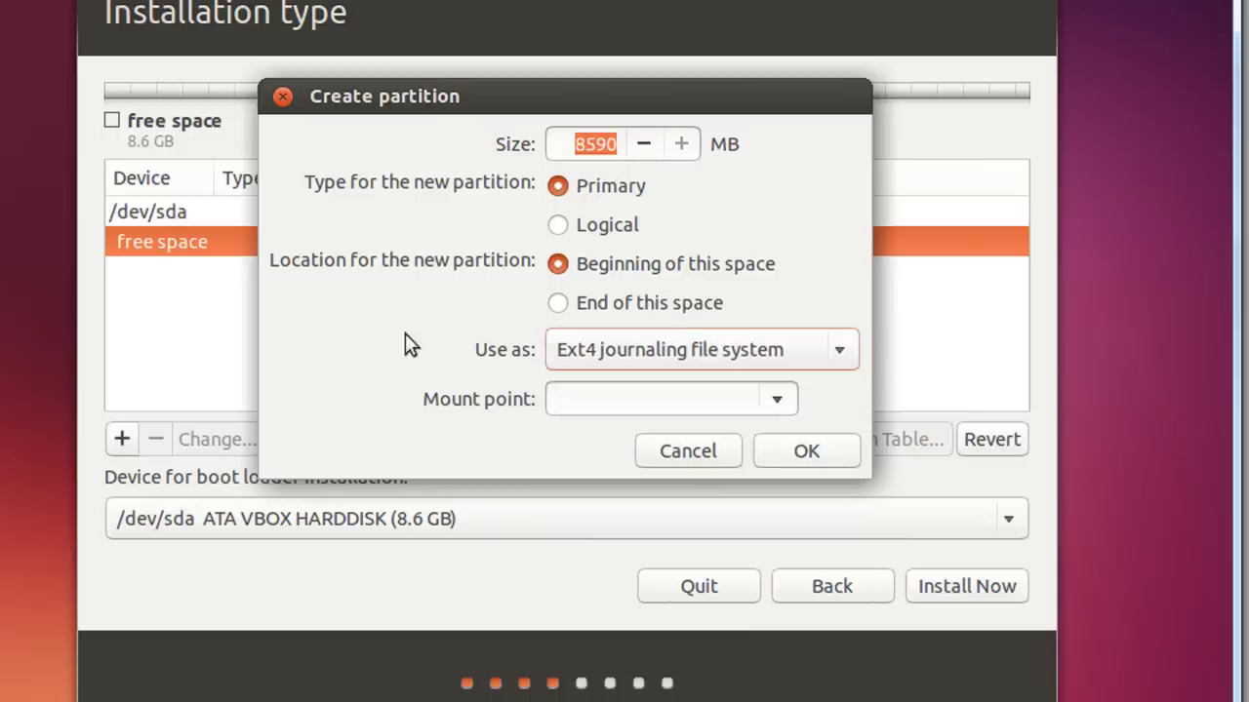
{"action": "left_click", "coordinate": [600, 144]}
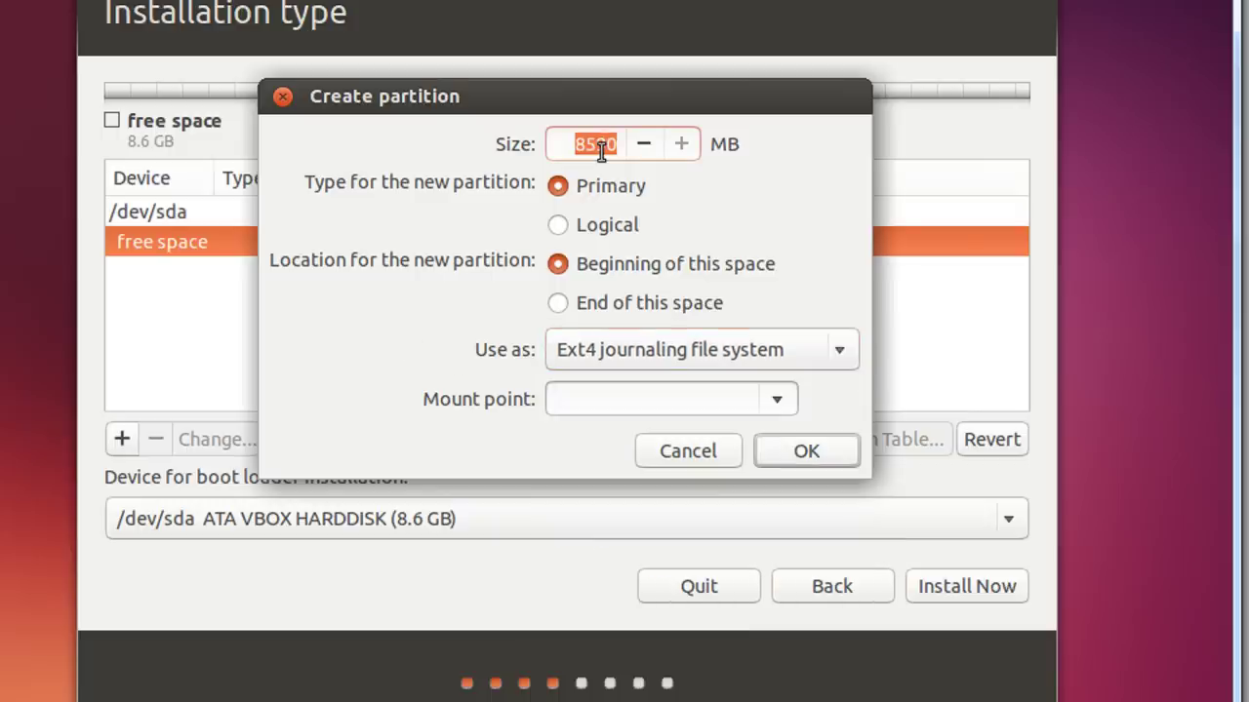
{"action": "type", "text": "6000"}
{"action": "left_click", "coordinate": [780, 399]}
{"action": "left_click", "coordinate": [739, 446]}
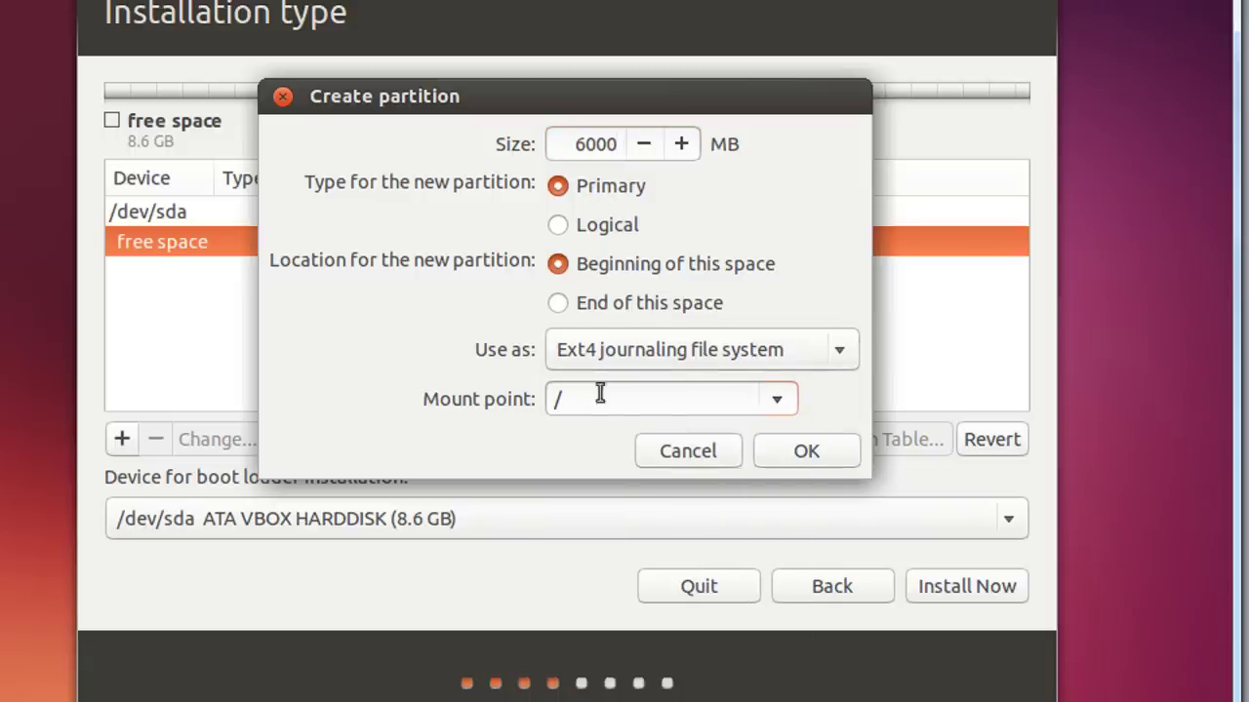
{"action": "left_click", "coordinate": [806, 453]}
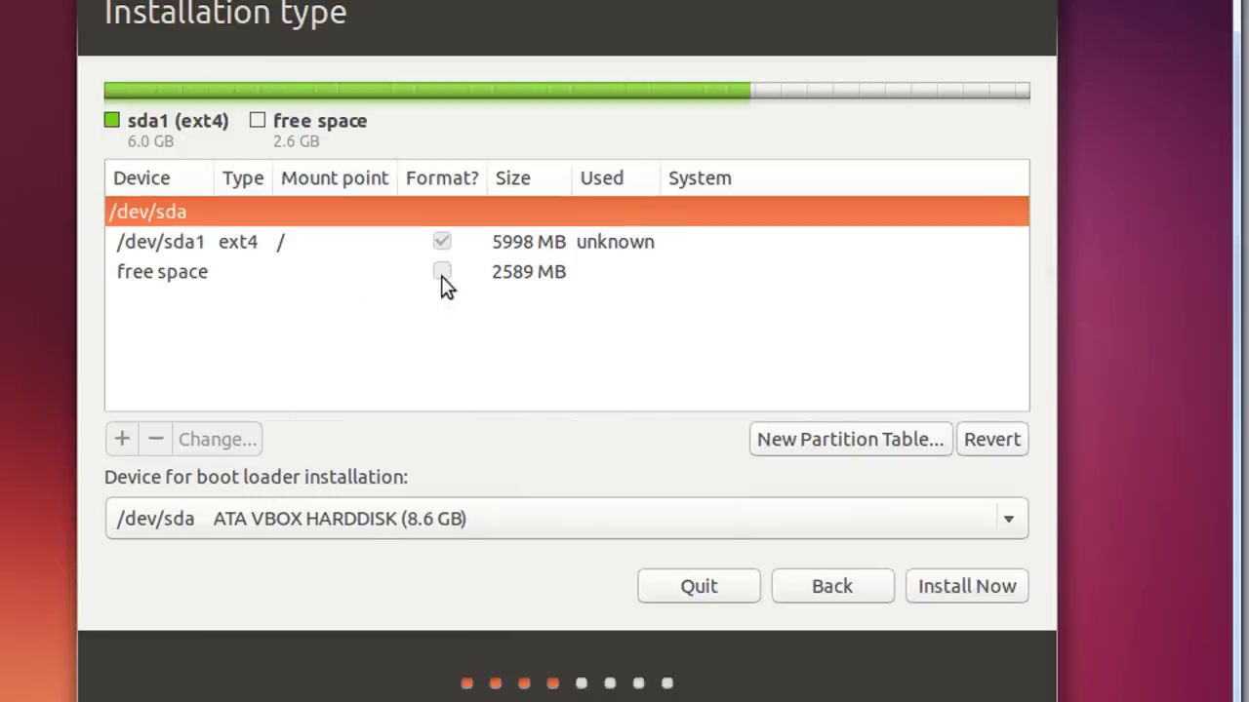
Start a new partition in the 2589 MB free space, sized 1000 MB
{"action": "left_click", "coordinate": [429, 277]}
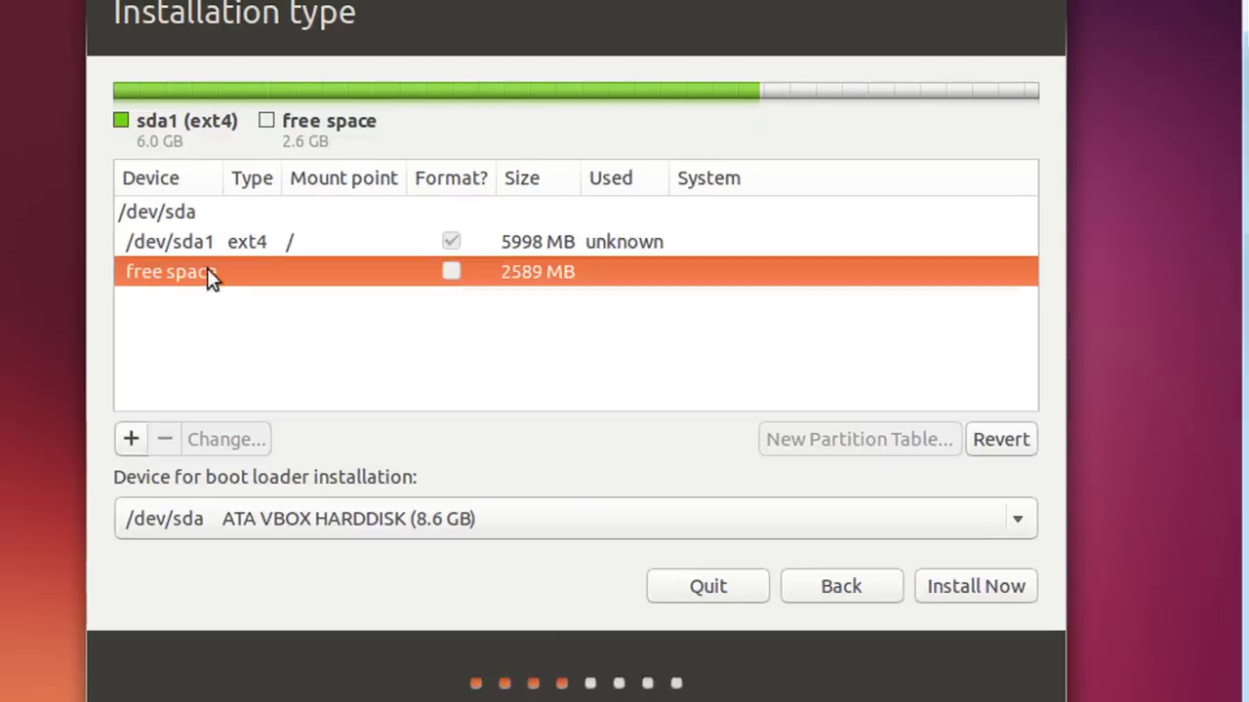
{"action": "left_click", "coordinate": [137, 438]}
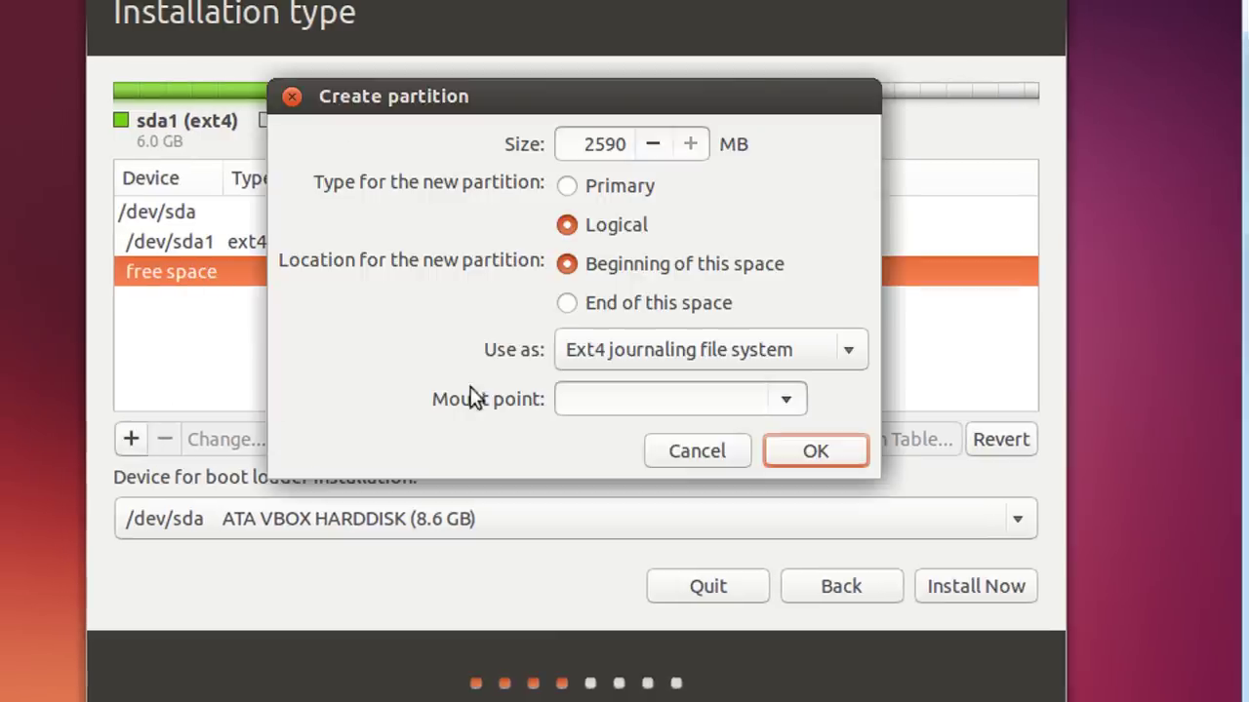
{"action": "left_click", "coordinate": [681, 374]}
{"action": "left_click", "coordinate": [690, 328]}
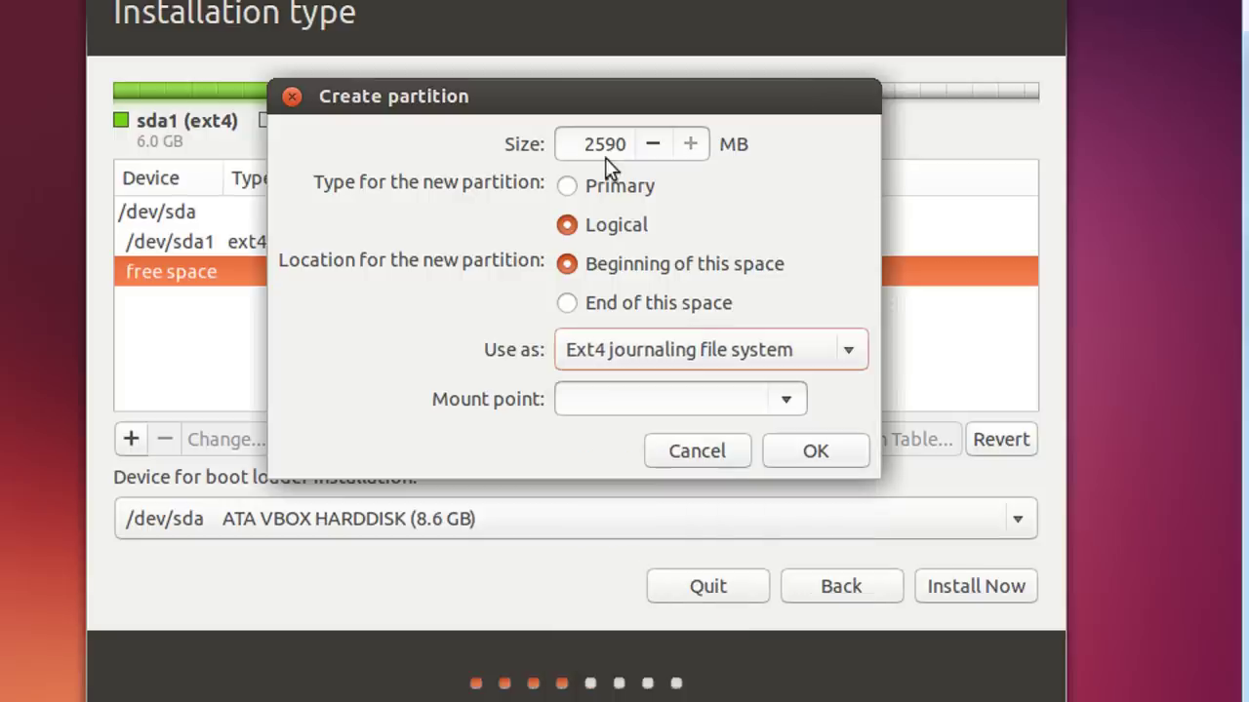
{"action": "double_click", "coordinate": [605, 146]}
{"action": "type", "text": "10000"}
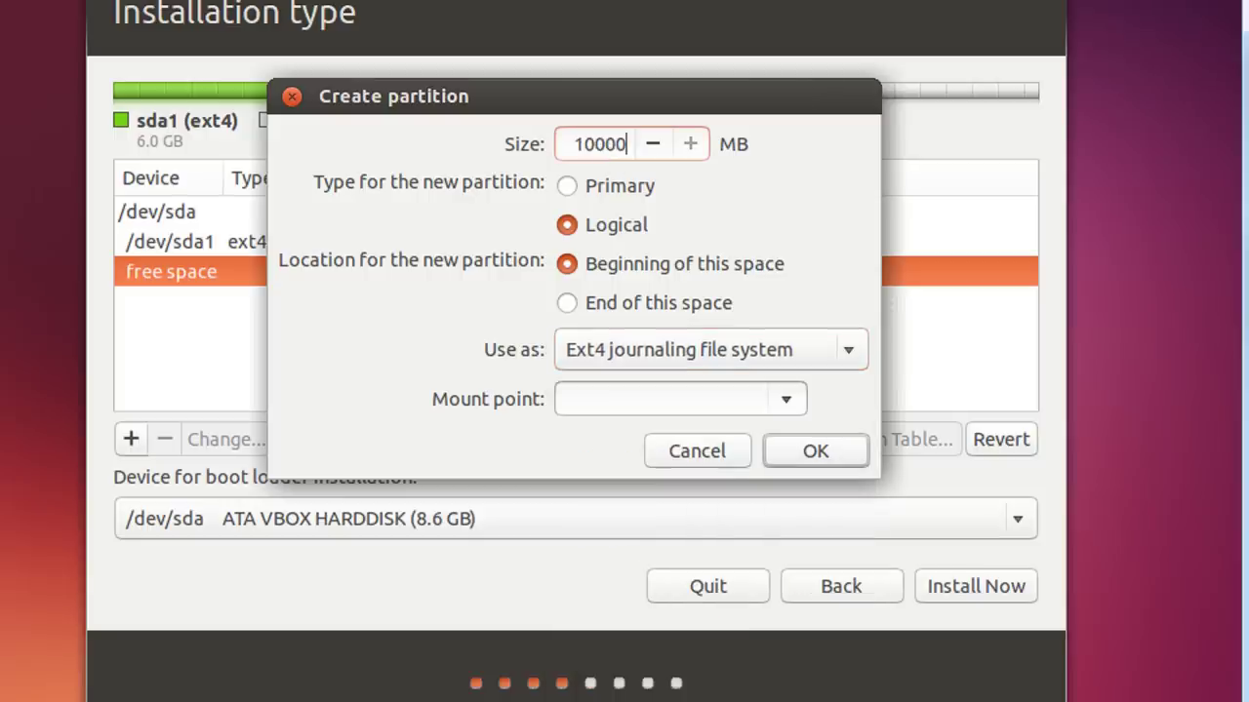
{"action": "key", "text": "BackSpace"}
Set the 1000 MB partition to be used as swap area and create it
{"action": "left_click", "coordinate": [802, 349]}
{"action": "left_click", "coordinate": [448, 347]}
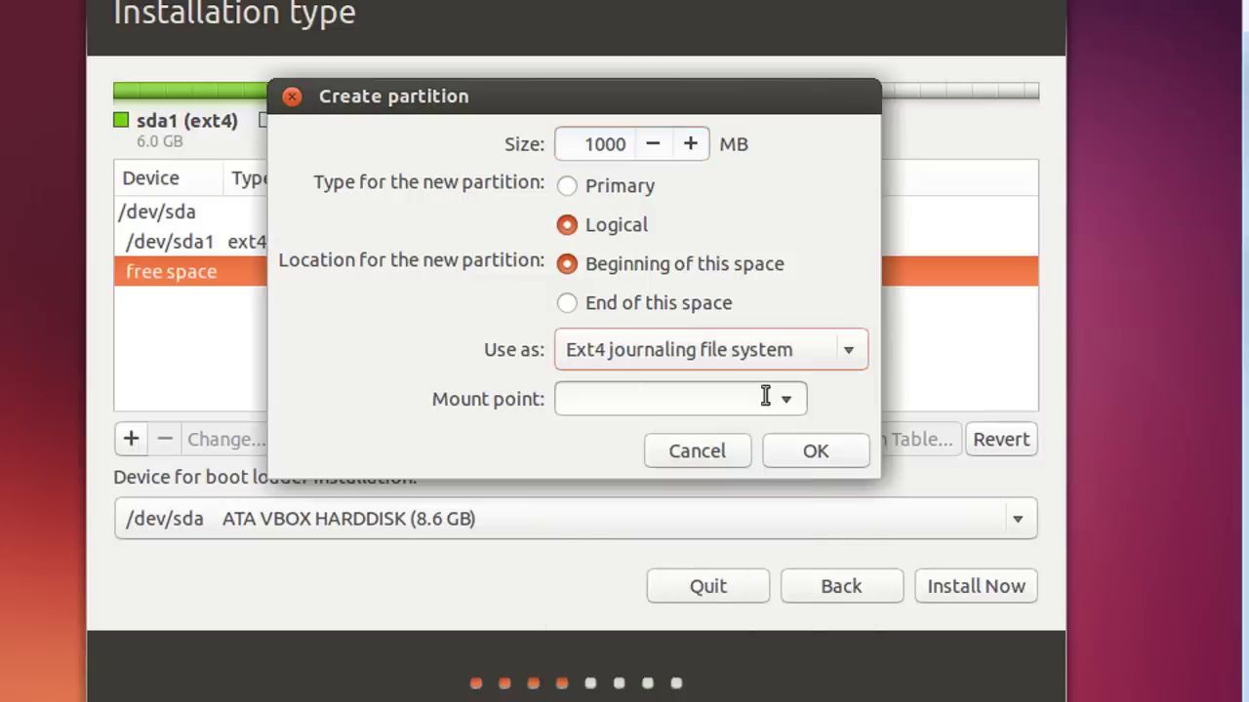
{"action": "left_click", "coordinate": [786, 399]}
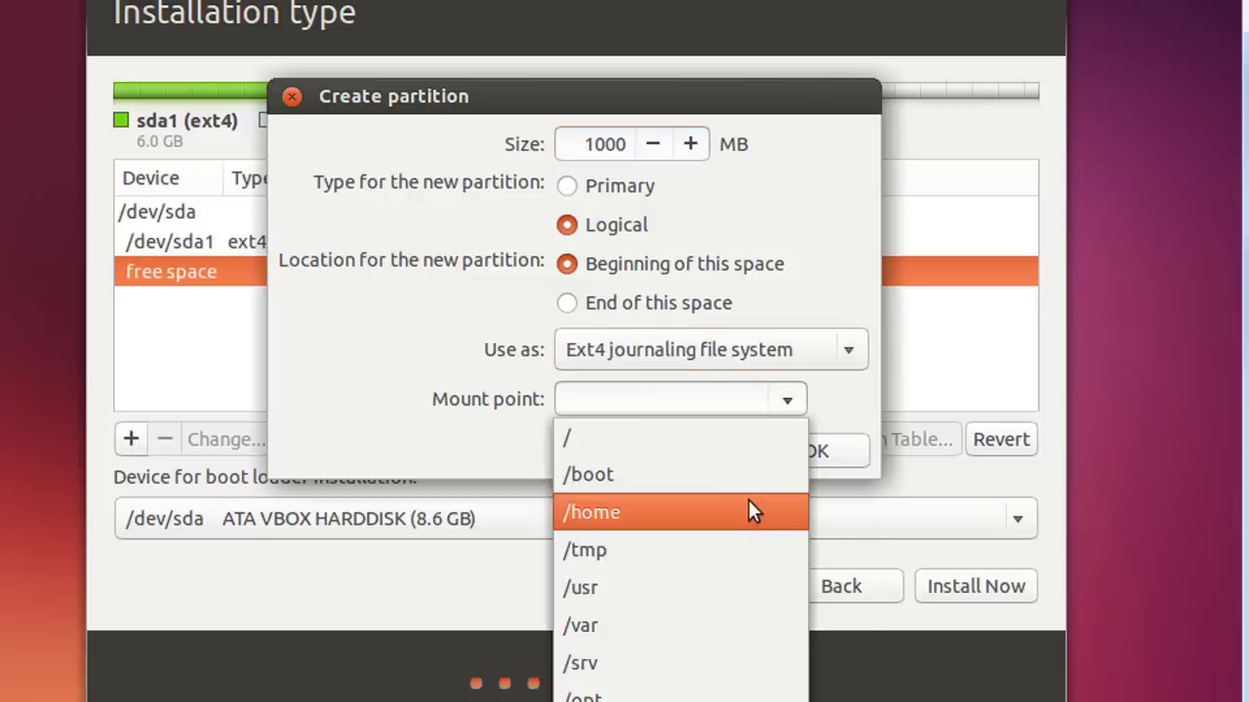
{"action": "left_click", "coordinate": [804, 396]}
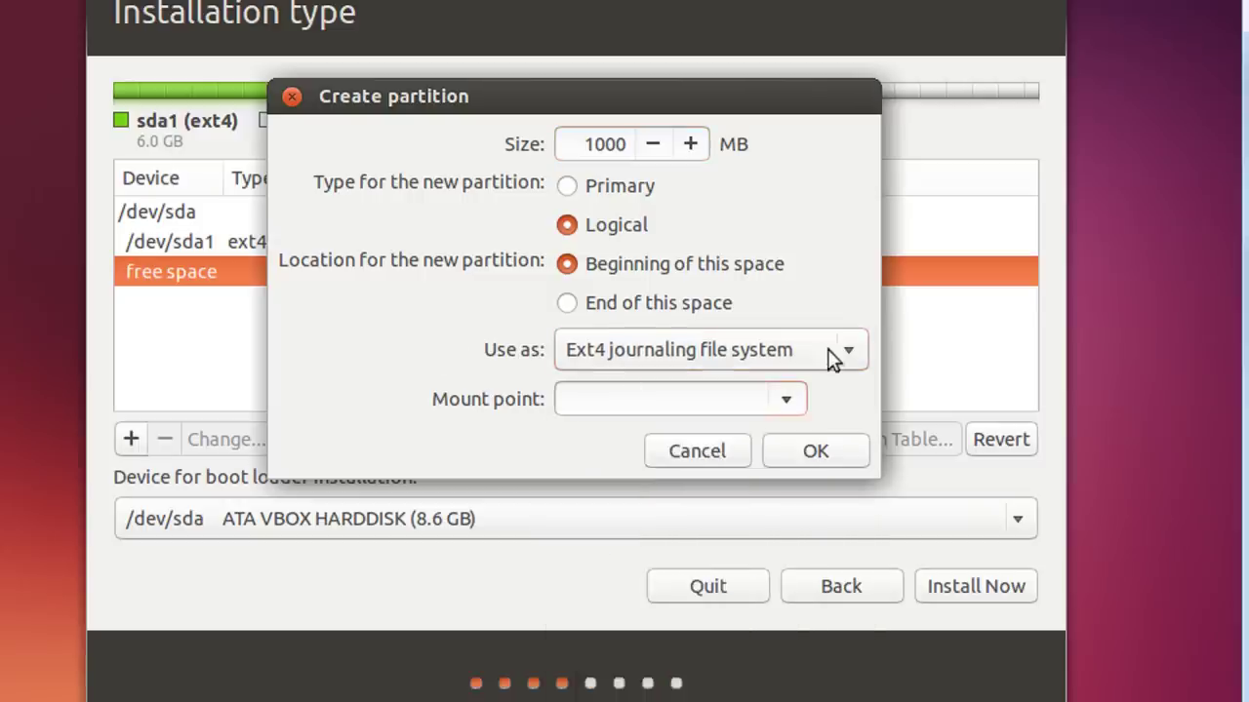
{"action": "left_click", "coordinate": [830, 351]}
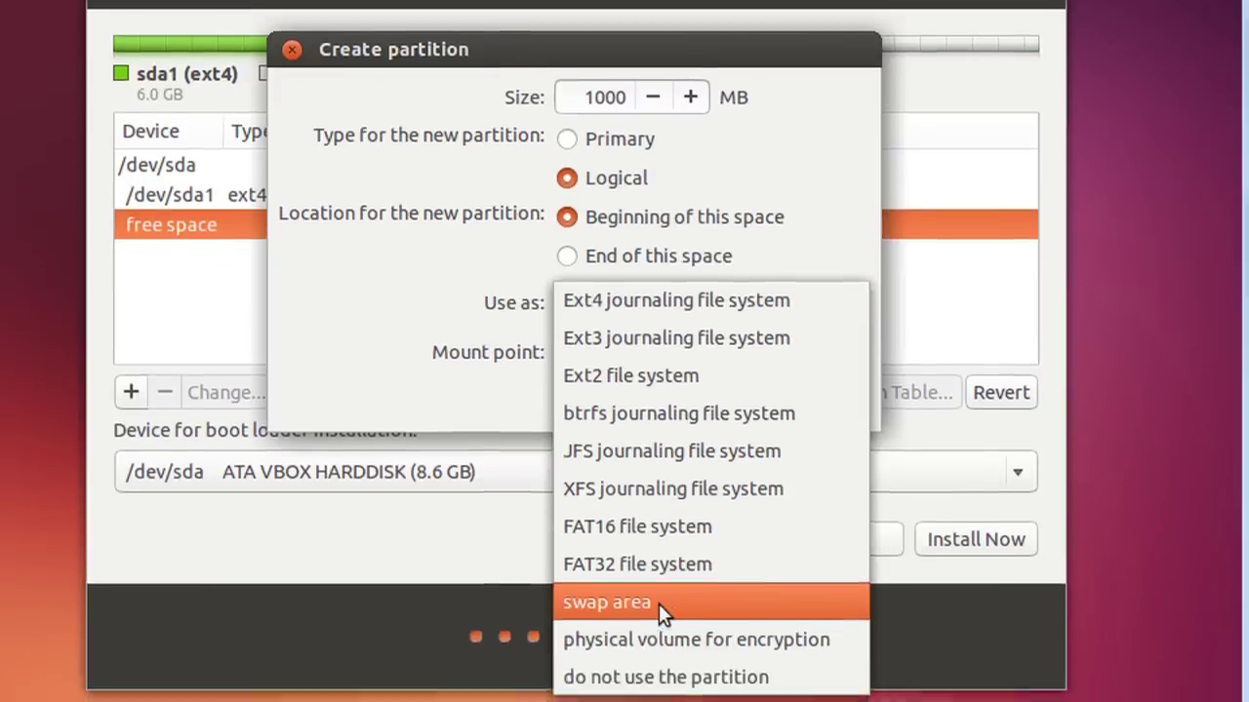
{"action": "left_click", "coordinate": [660, 606]}
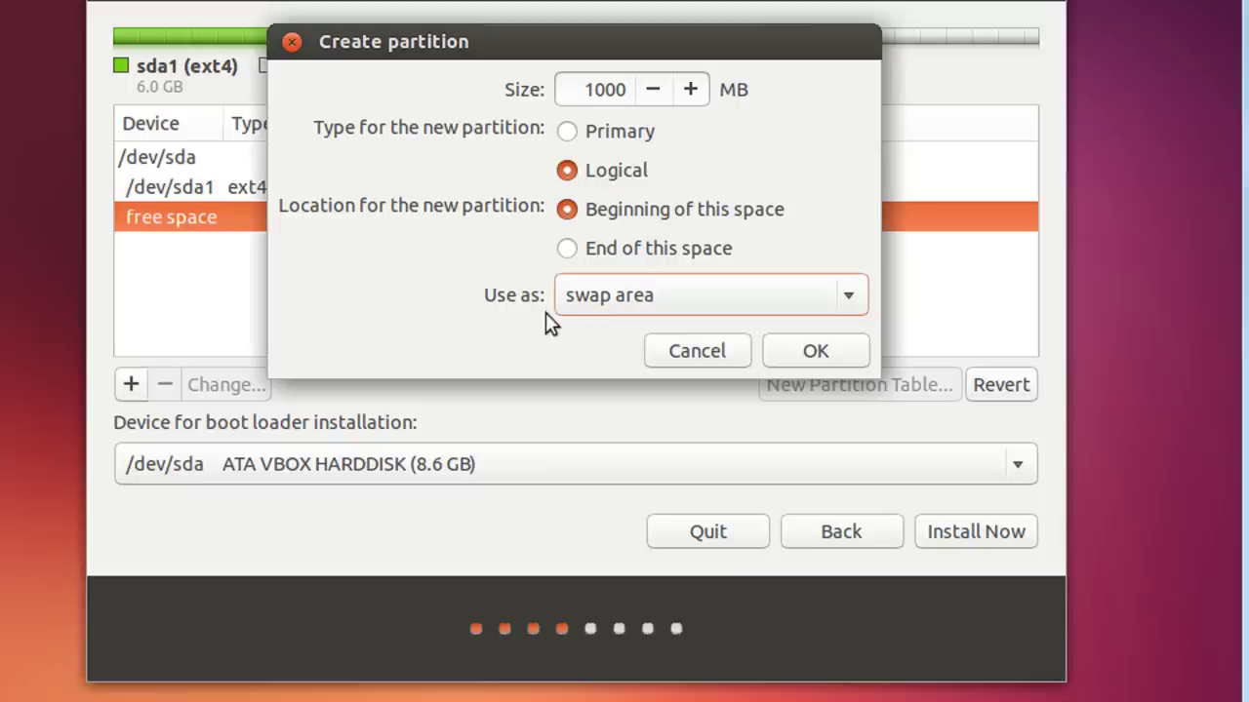
{"action": "left_click", "coordinate": [786, 352]}
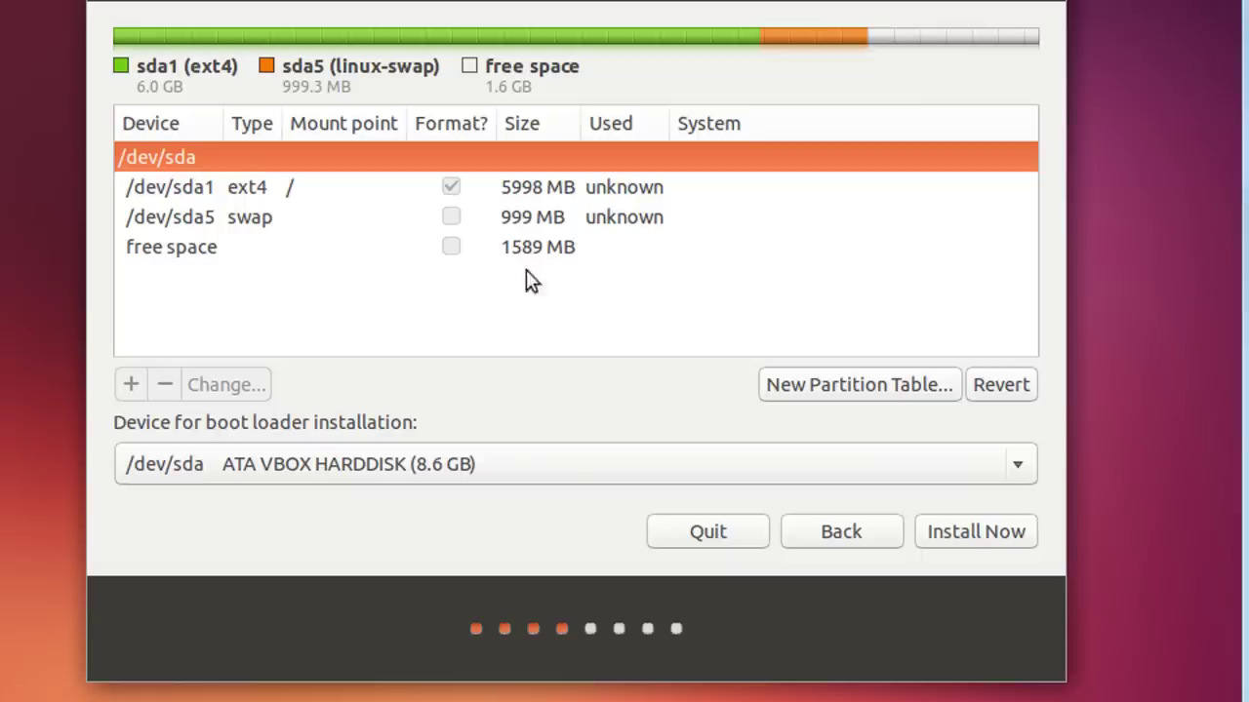
Try a 500 MB partition in the remaining free space, then cancel it
{"action": "left_click", "coordinate": [488, 252]}
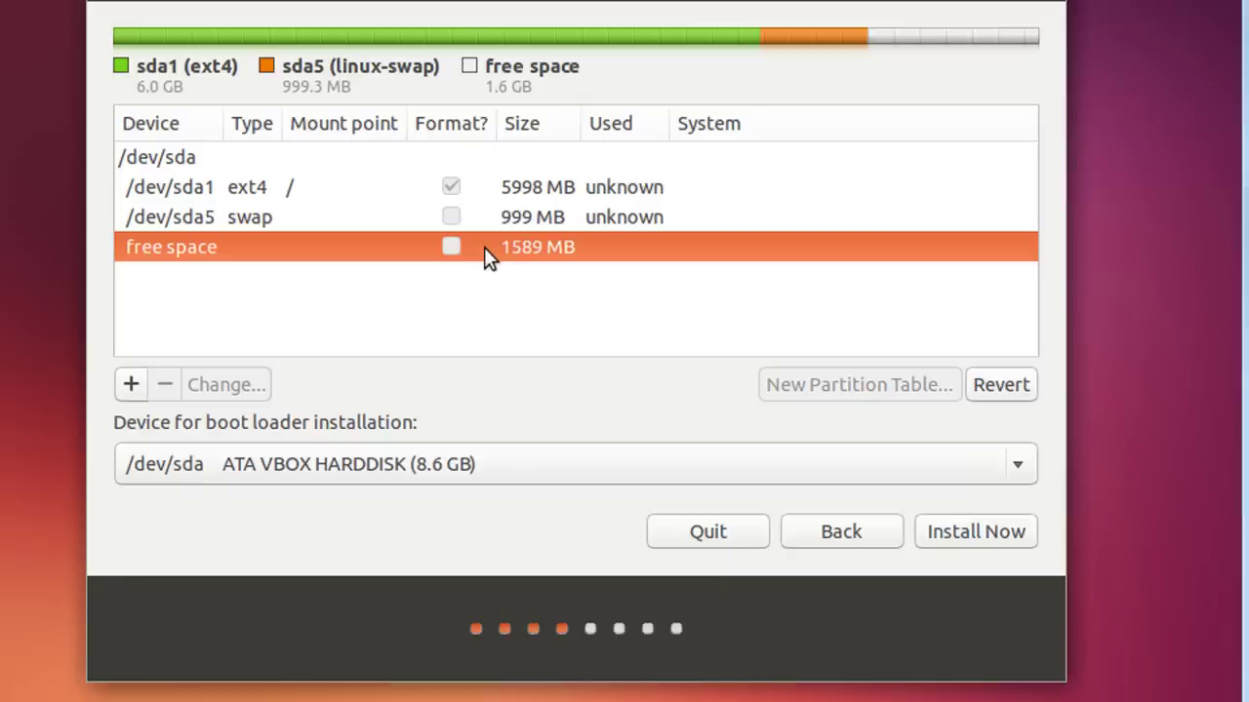
{"action": "left_click", "coordinate": [129, 391]}
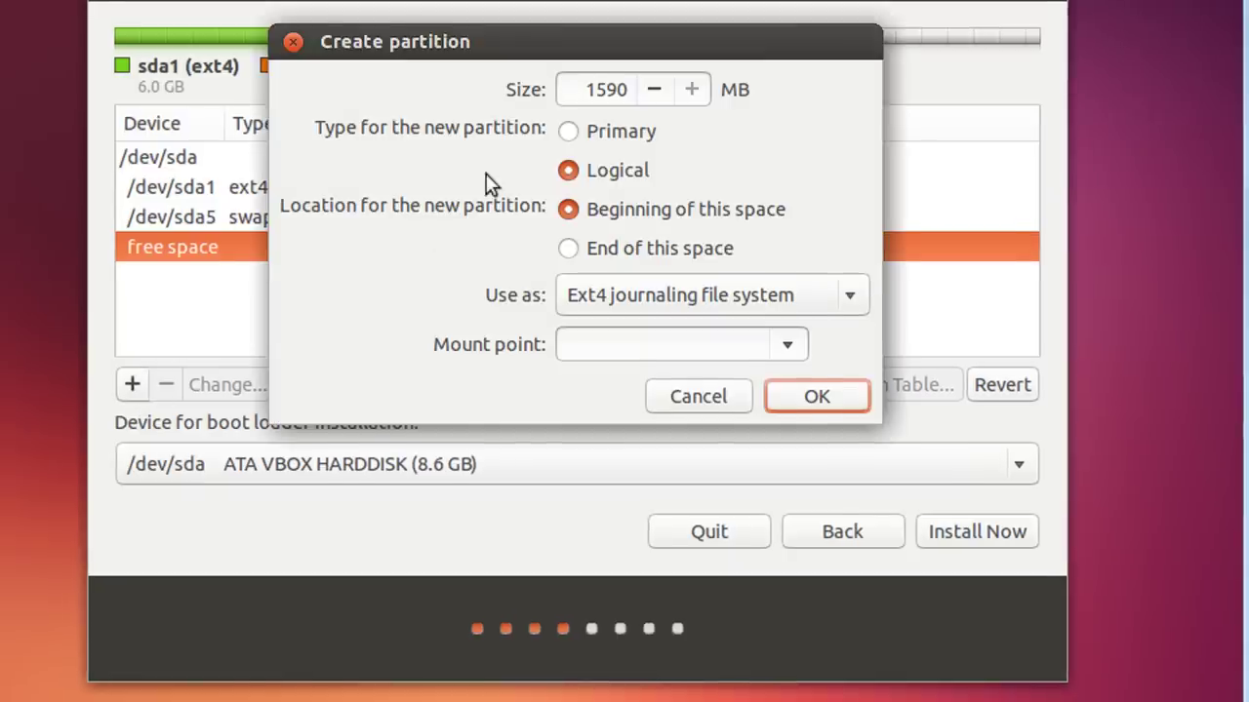
{"action": "double_click", "coordinate": [606, 89]}
{"action": "type", "text": "500"}
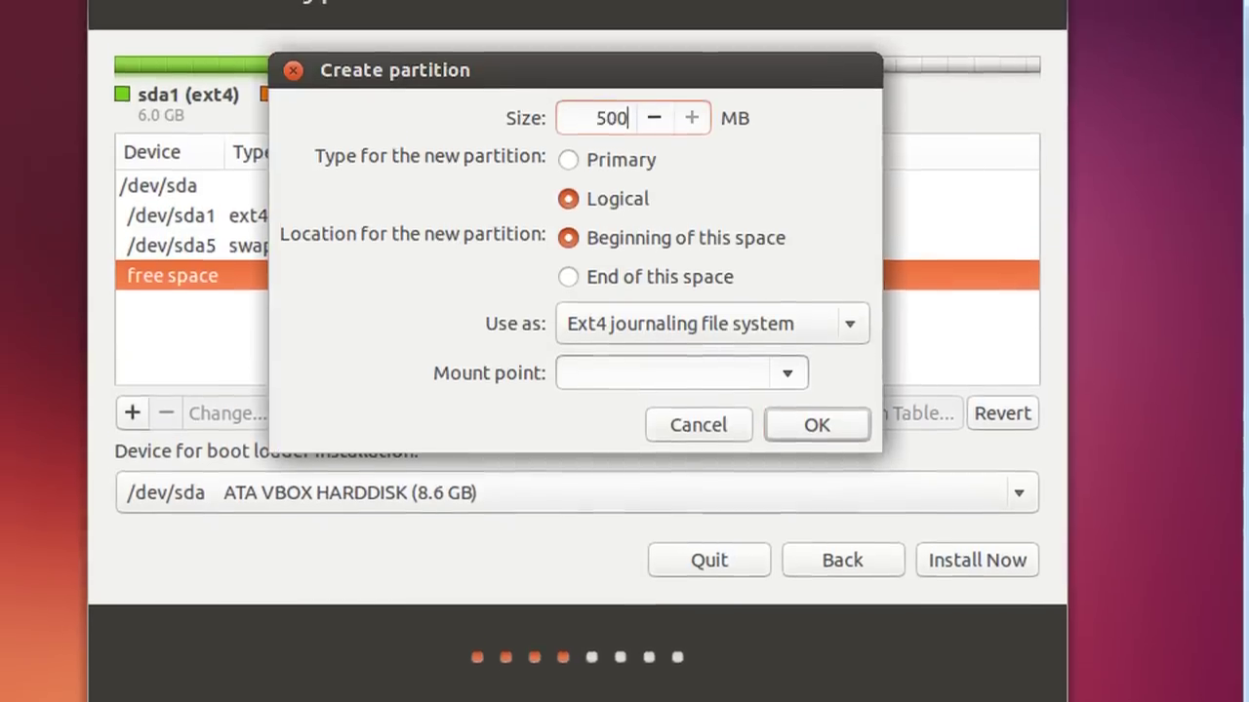
{"action": "left_click", "coordinate": [858, 332]}
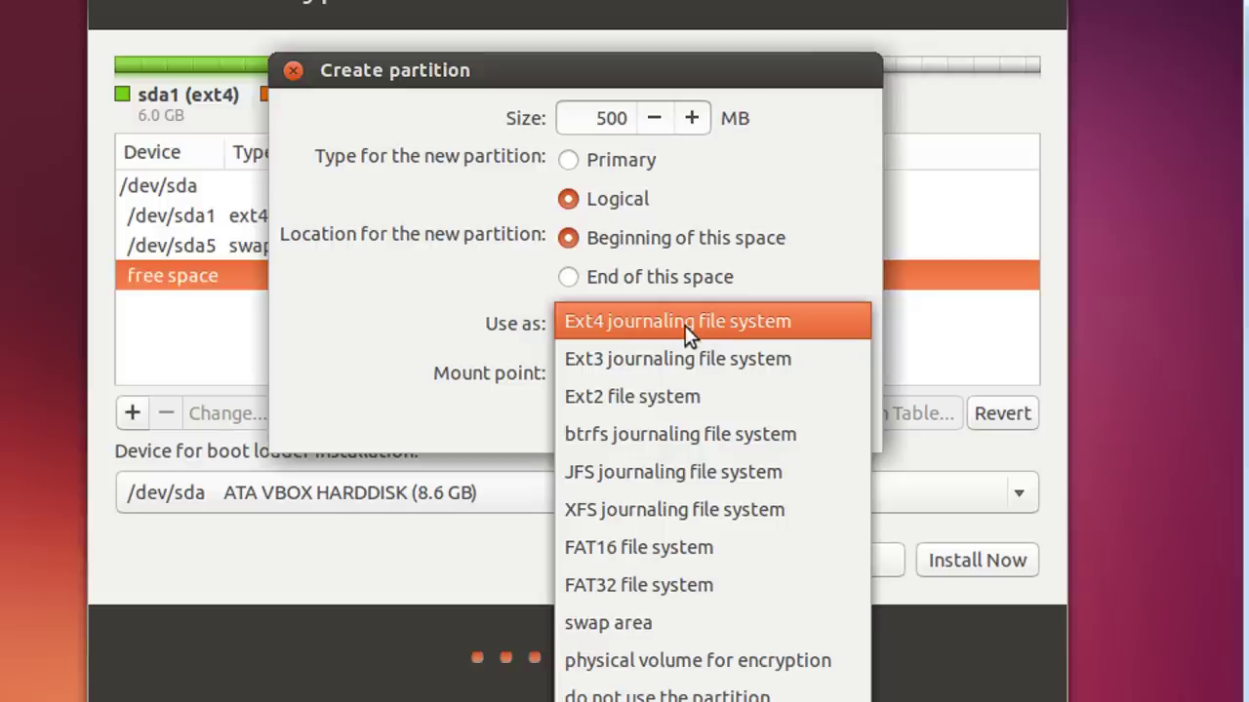
{"action": "left_click", "coordinate": [461, 315]}
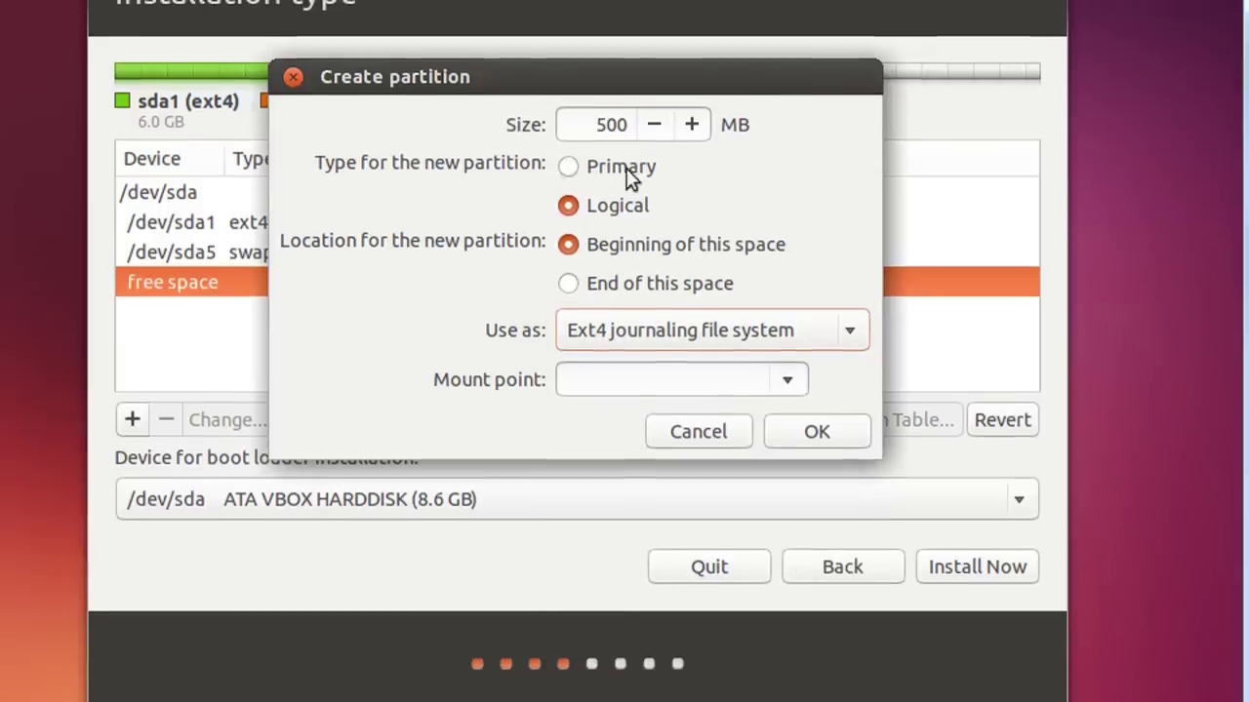
{"action": "left_click", "coordinate": [703, 432]}
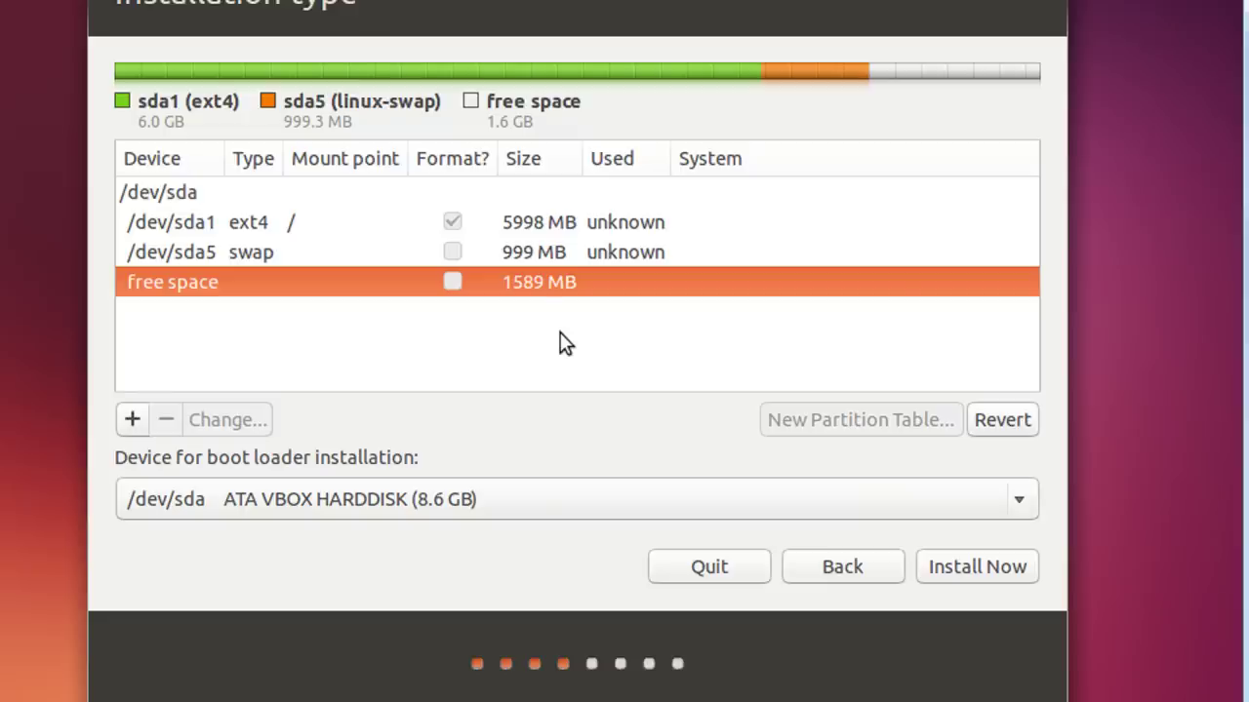
Review the ext4 root and swap partitions, then begin installing Ubuntu
{"action": "left_click", "coordinate": [509, 233]}
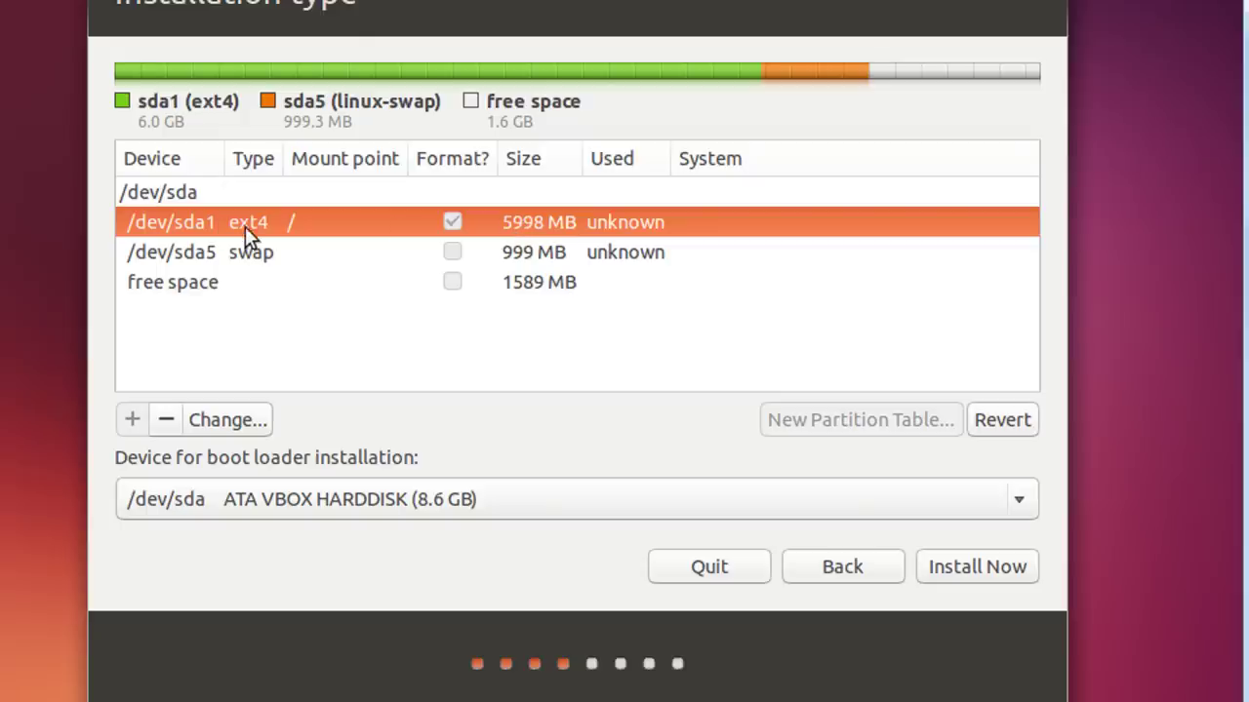
{"action": "left_click", "coordinate": [288, 256]}
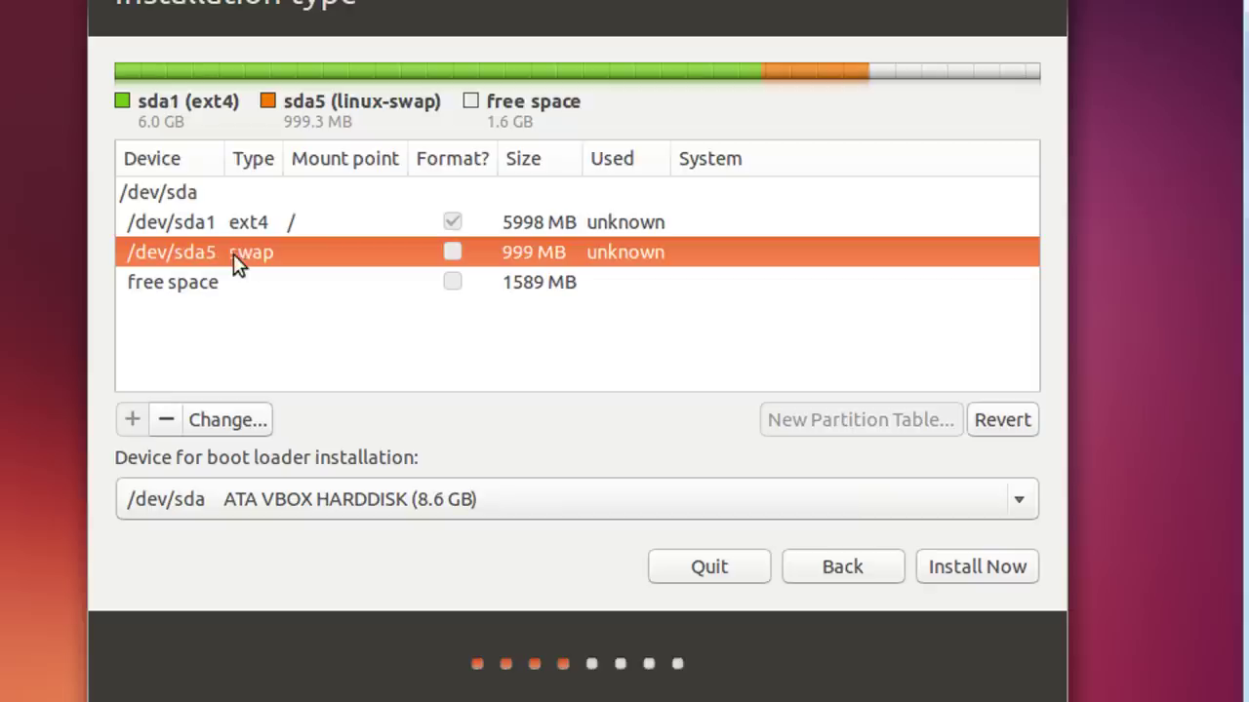
{"action": "left_click", "coordinate": [960, 565]}
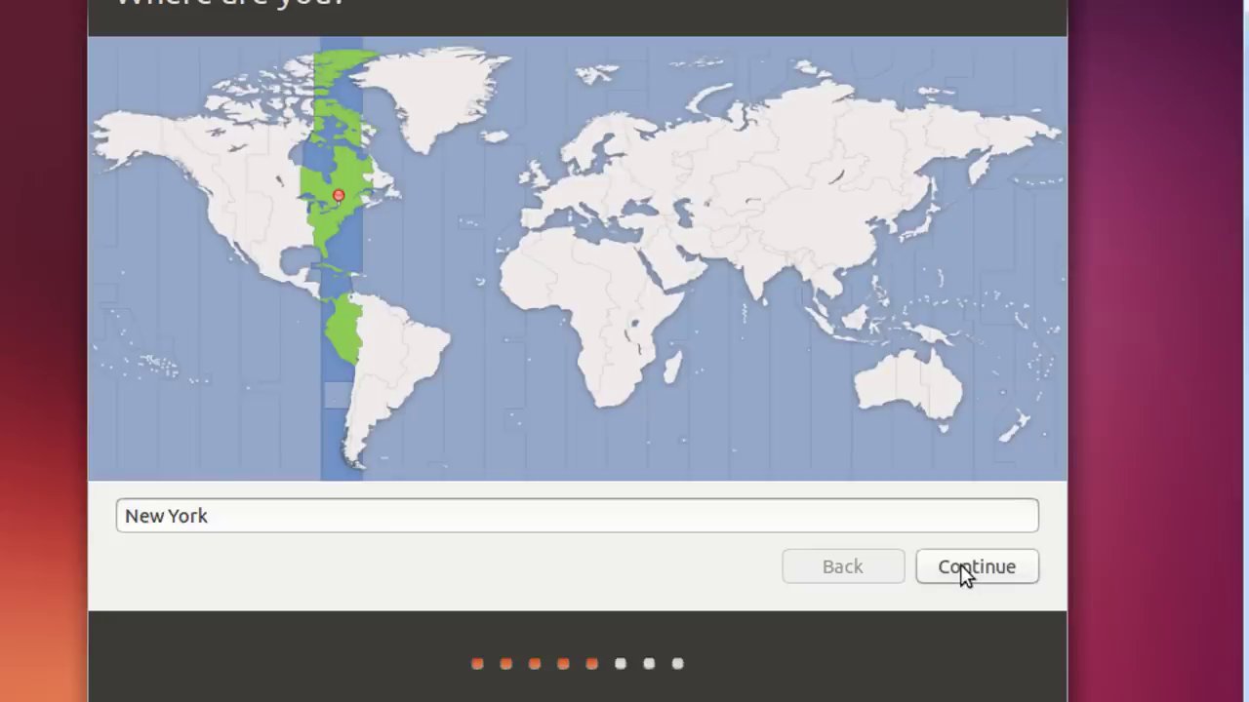
Choose Kolkata, India as the time zone and keep the English (US) keyboard layout
{"action": "left_click", "coordinate": [758, 276]}
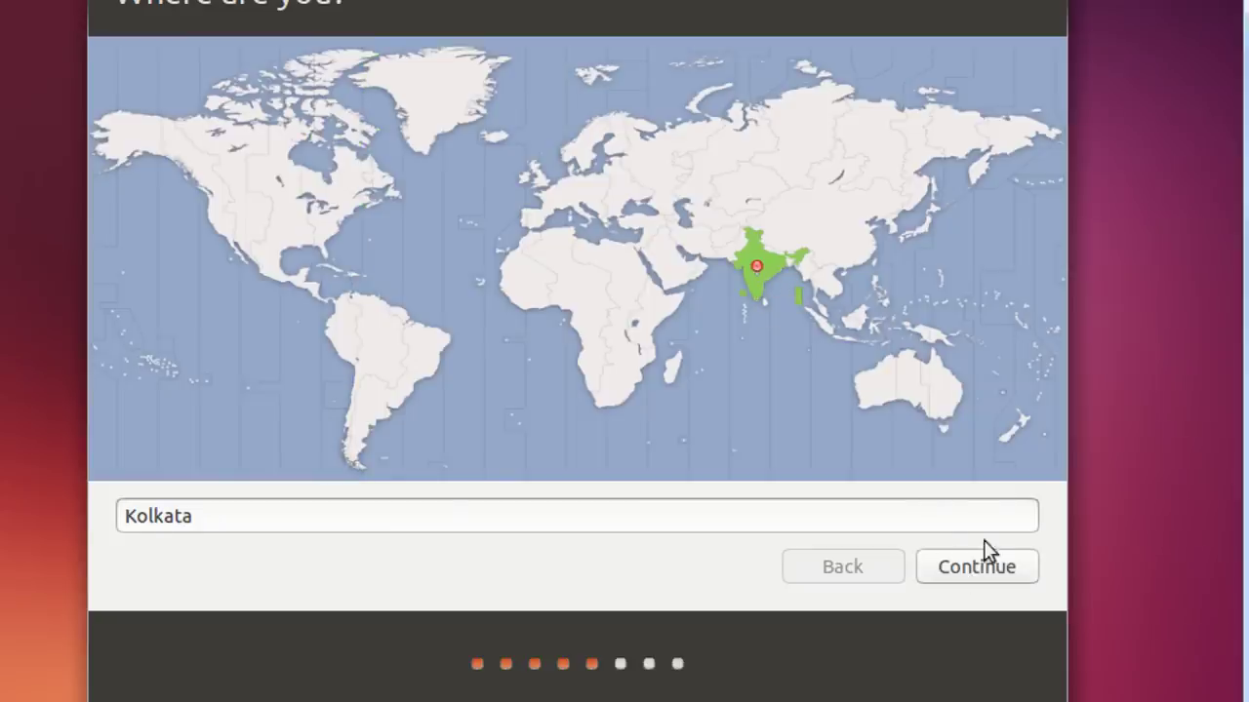
{"action": "left_click", "coordinate": [990, 567]}
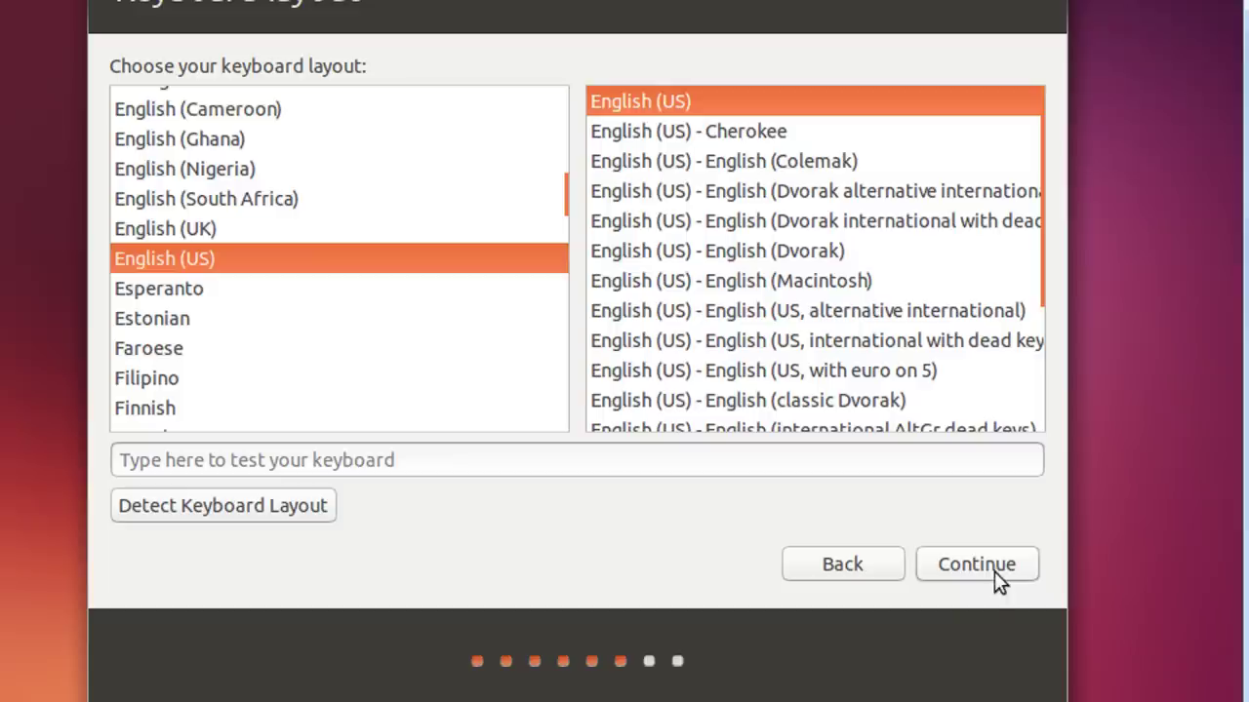
{"action": "left_click", "coordinate": [990, 569]}
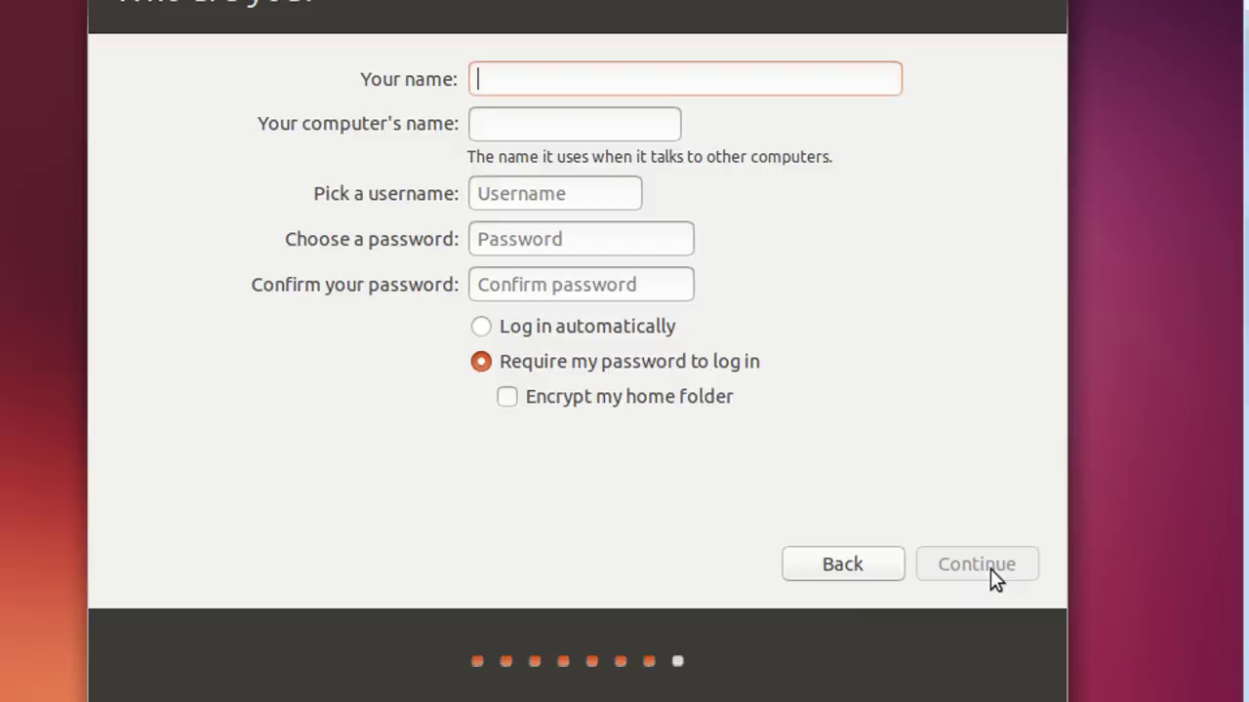
Fill in the account form with 'ubuntu' as name, plus a confirmed password
{"action": "type", "text": "ubuntu"}
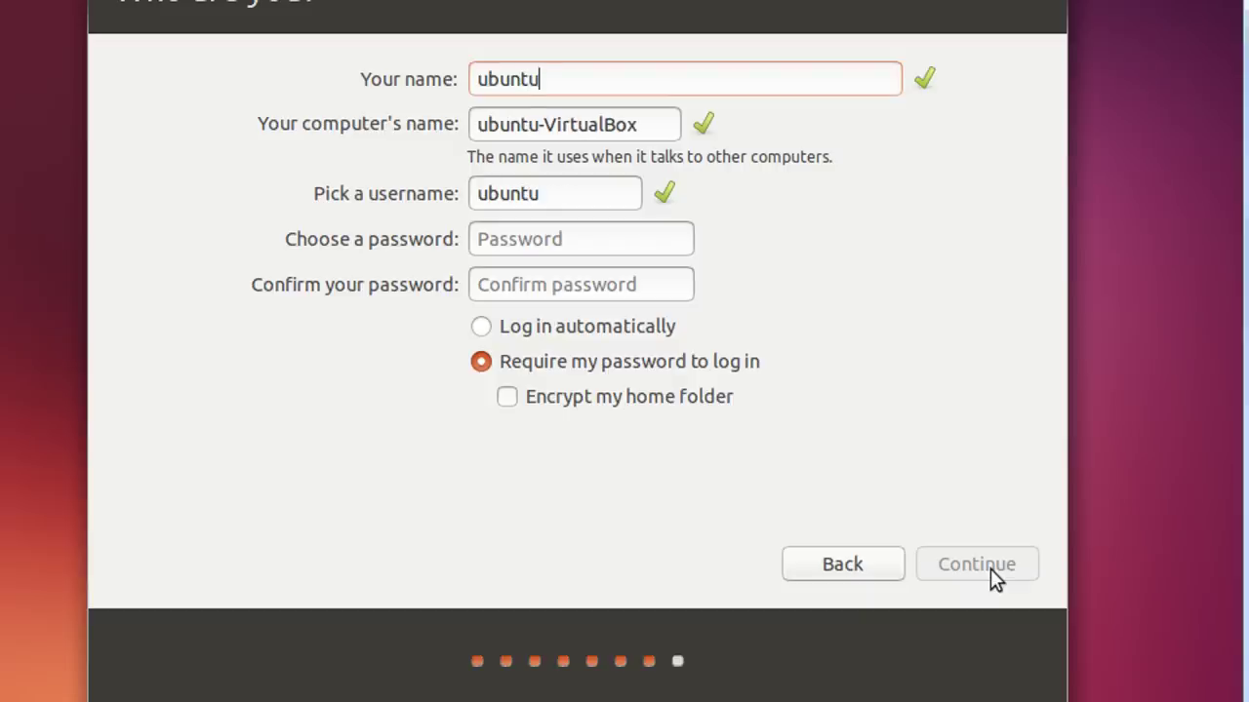
{"action": "key", "text": "Tab"}
{"action": "key", "text": "Tab"}
{"action": "key", "text": "Tab"}
{"action": "type", "text": "ub"}
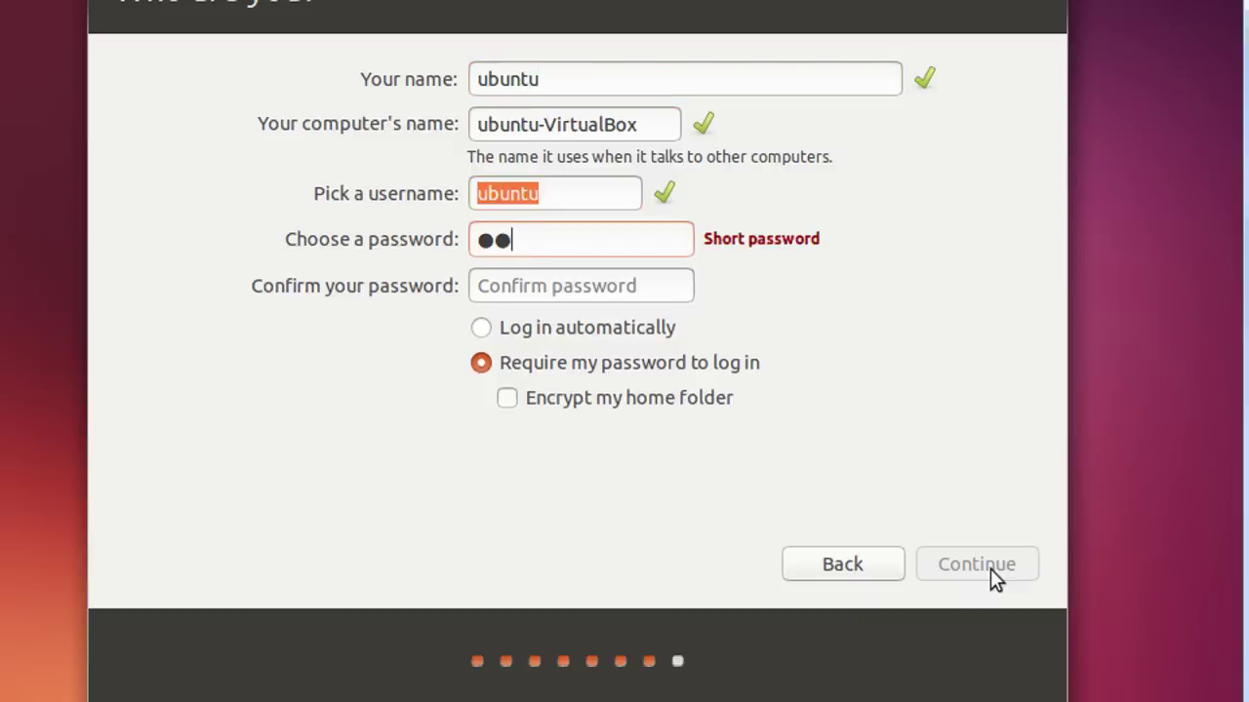
{"action": "type", "text": "untu"}
{"action": "key", "text": "Tab"}
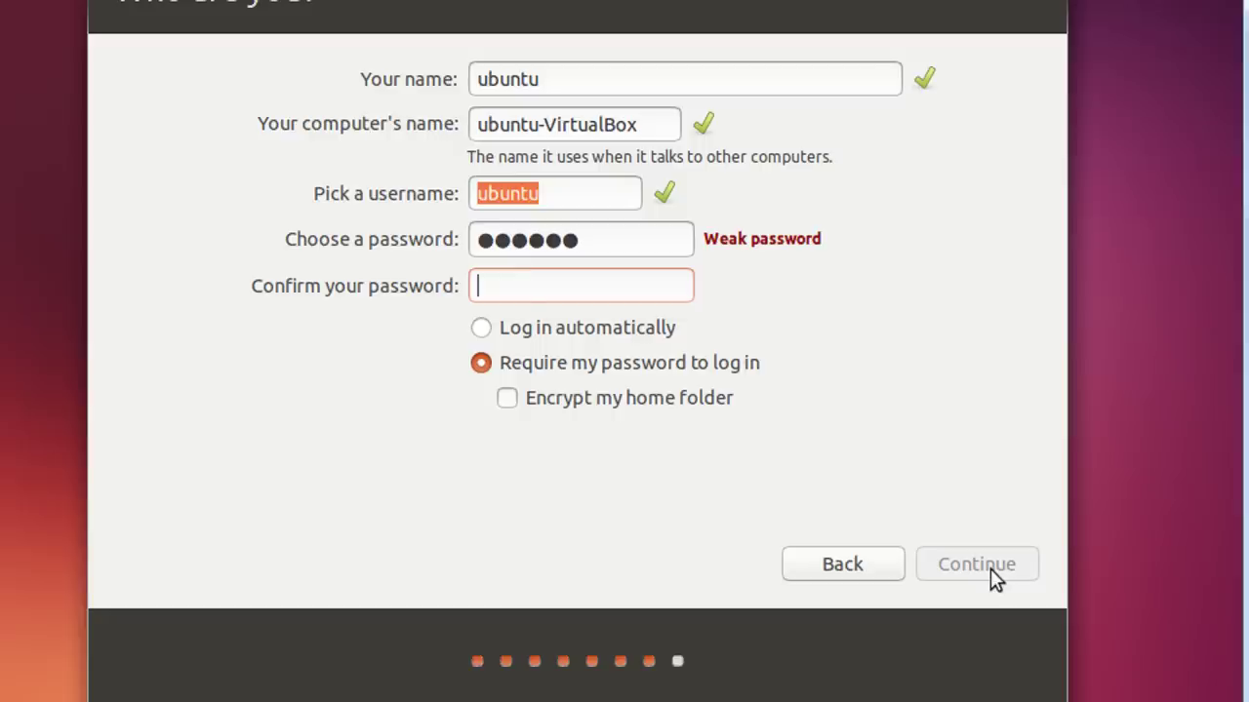
{"action": "type", "text": "ubuntu"}
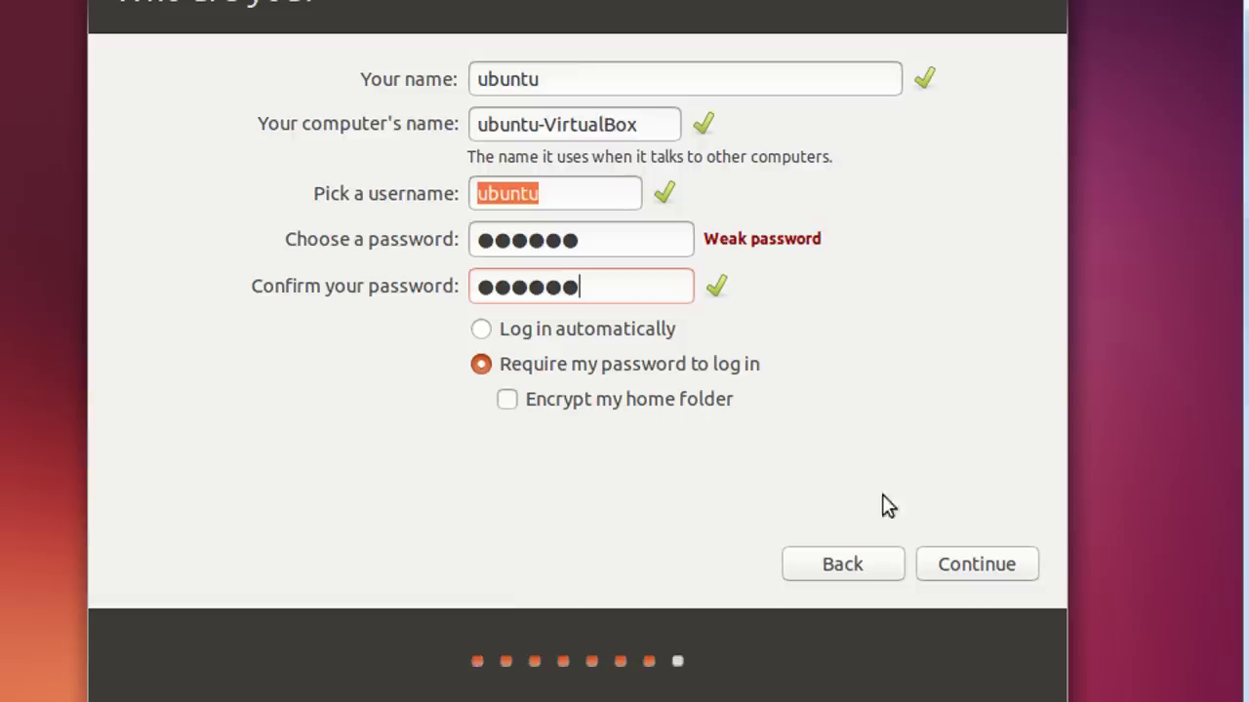
{"action": "left_click", "coordinate": [995, 564]}
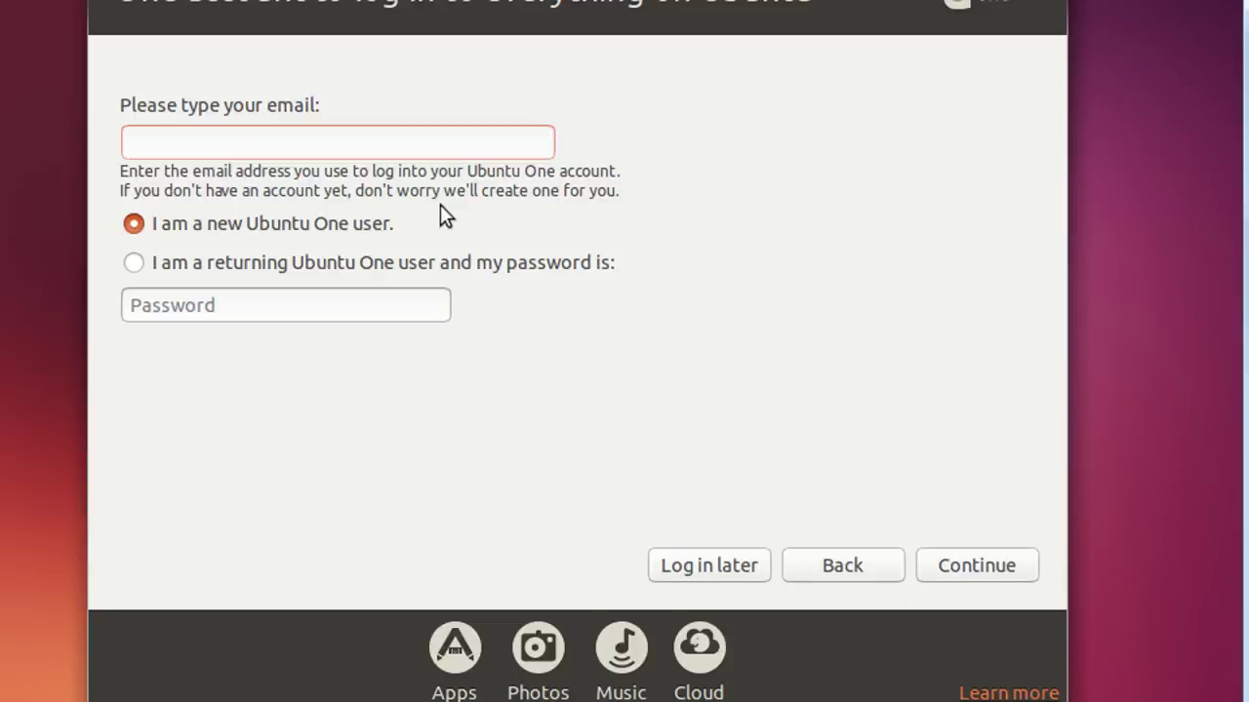
Unplug the VM's network cable, set the adapter to Not attached, and skip Ubuntu One
{"action": "right_click", "coordinate": [995, 671]}
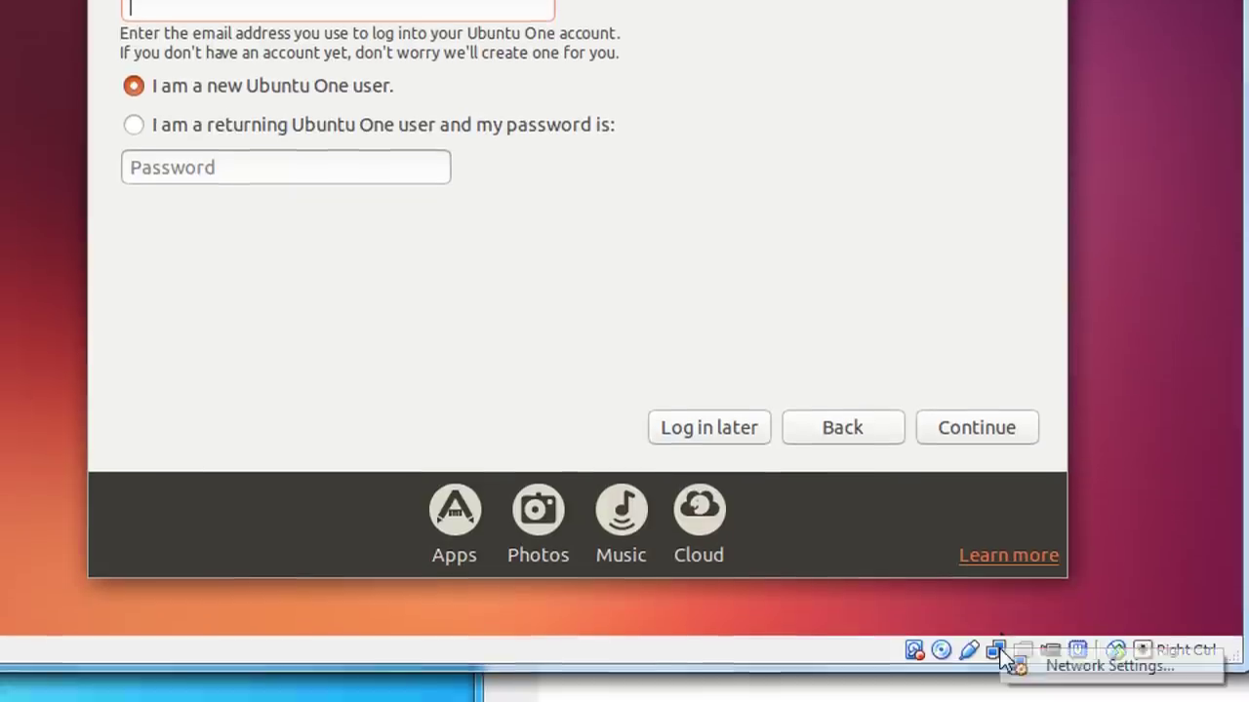
{"action": "left_click", "coordinate": [772, 435]}
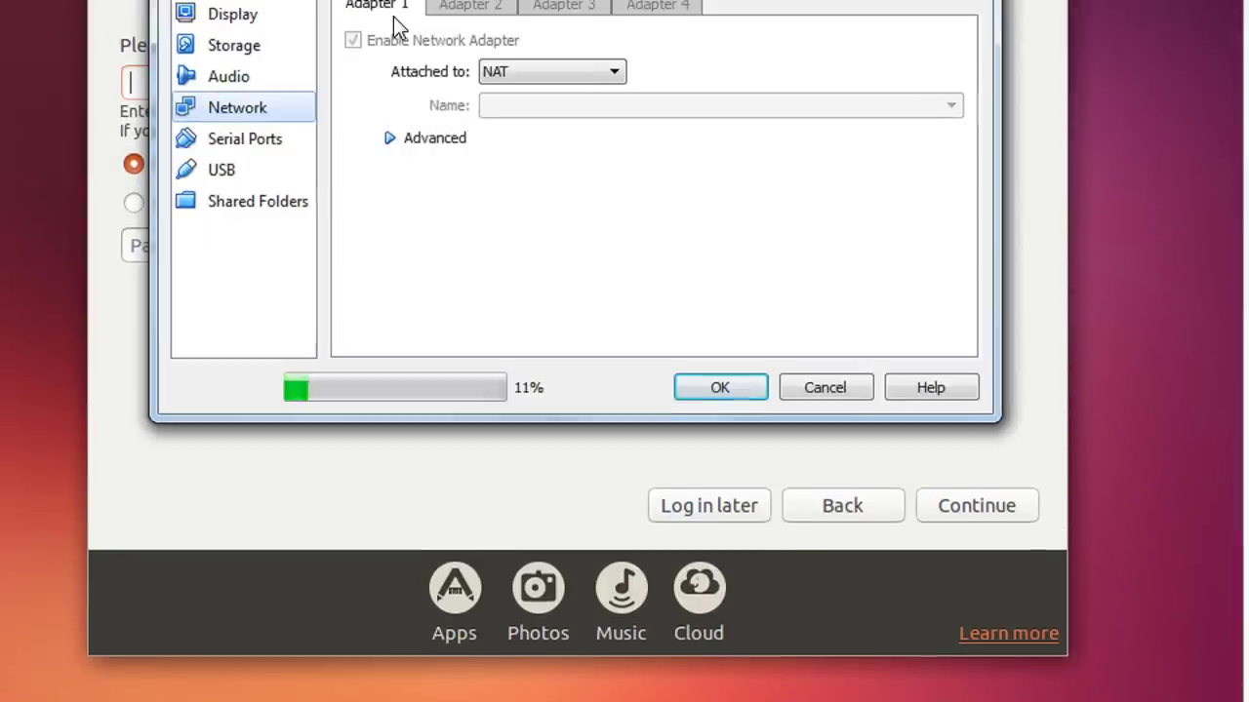
{"action": "left_click", "coordinate": [420, 67]}
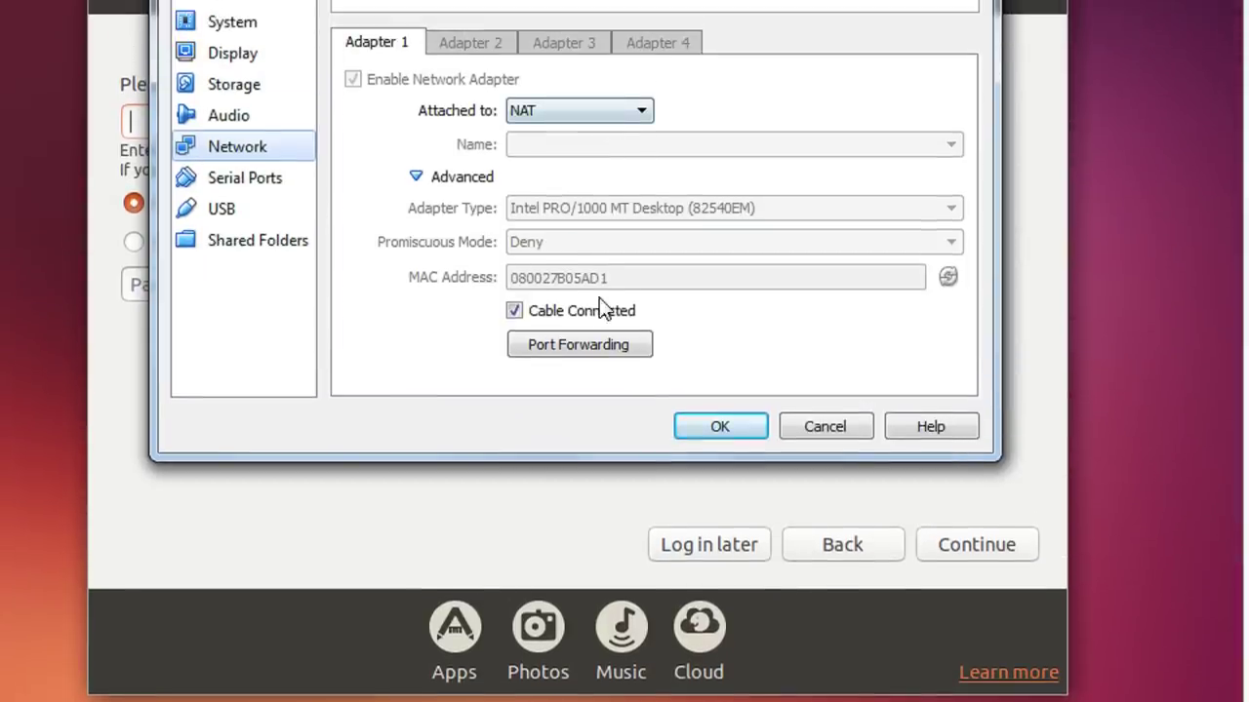
{"action": "left_click", "coordinate": [596, 311]}
{"action": "left_click", "coordinate": [603, 112]}
{"action": "left_click", "coordinate": [585, 129]}
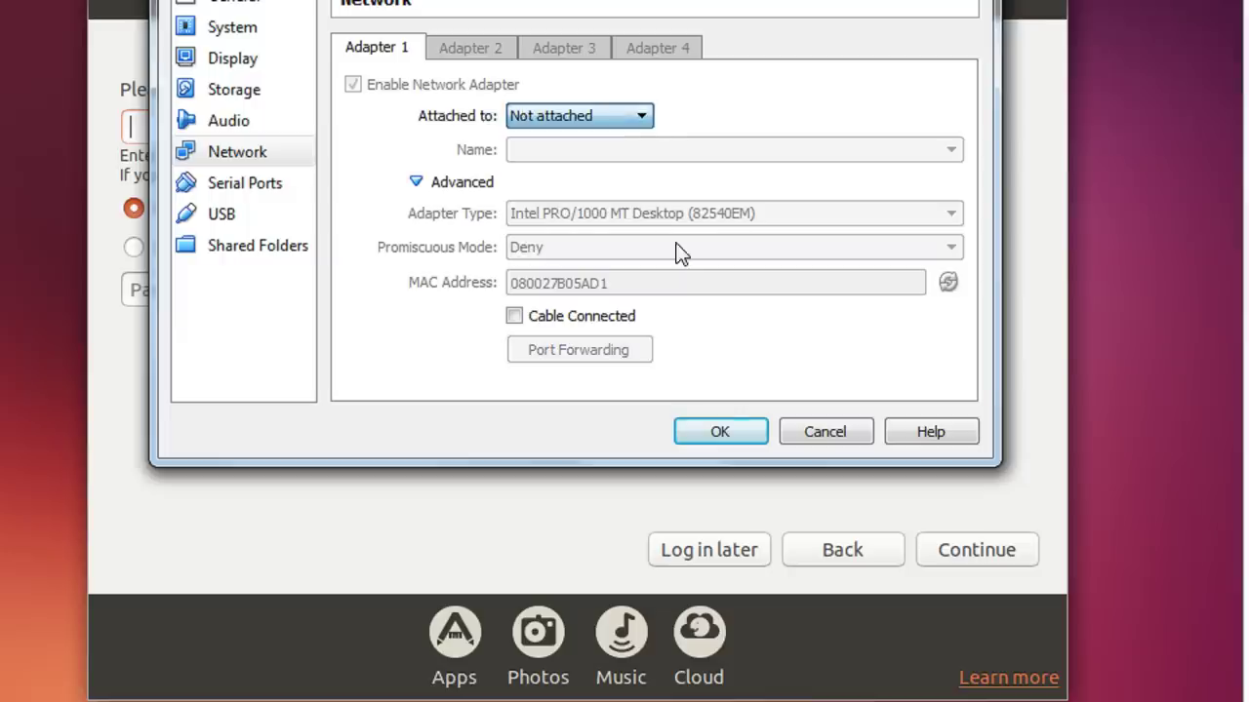
{"action": "left_click", "coordinate": [717, 430]}
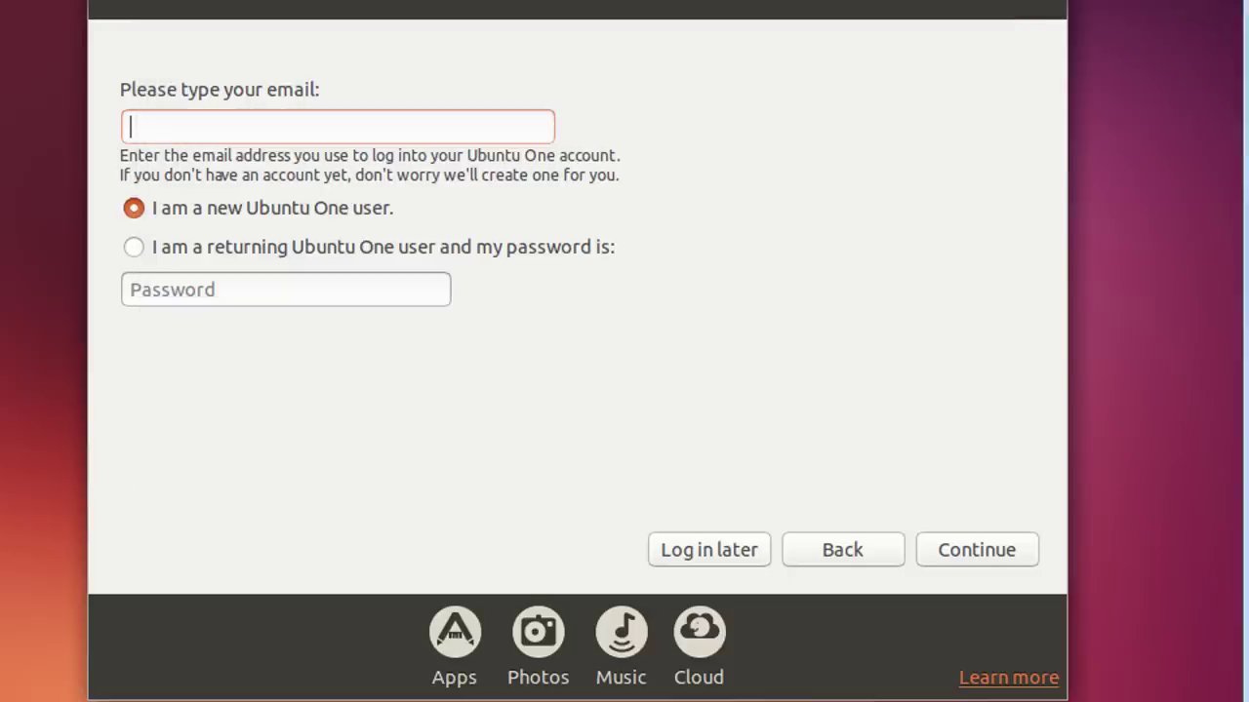
{"action": "left_click", "coordinate": [710, 558]}
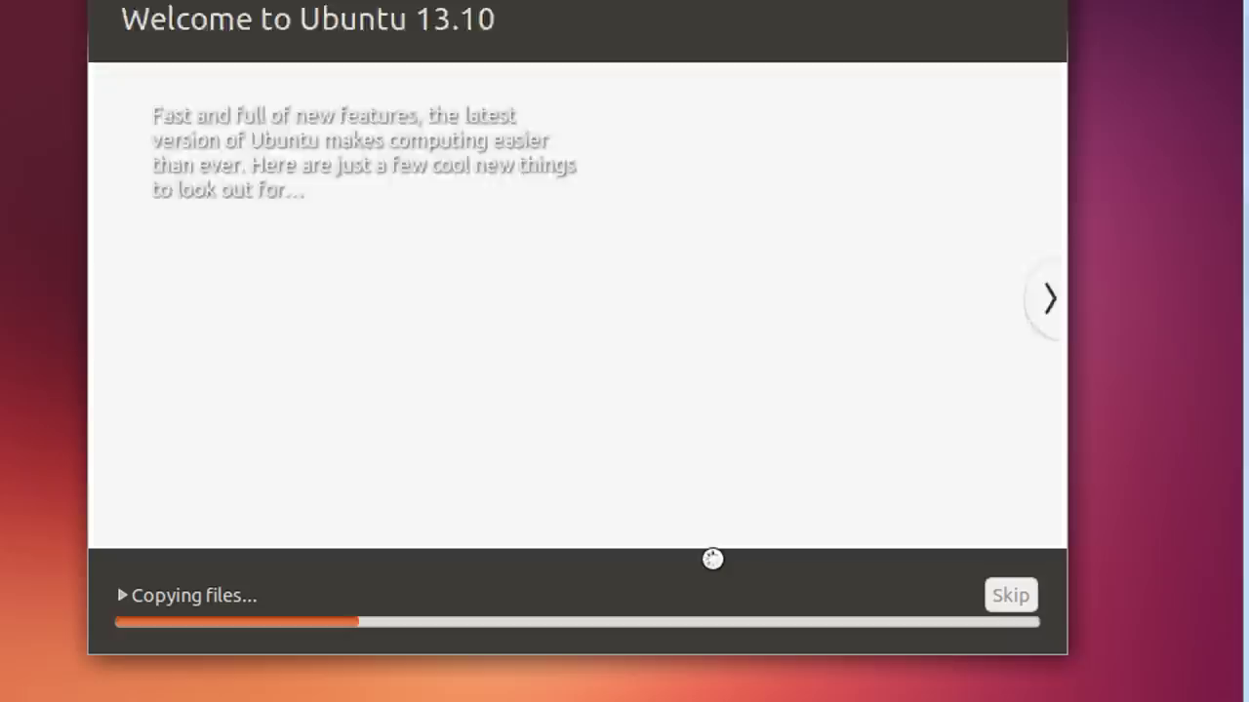
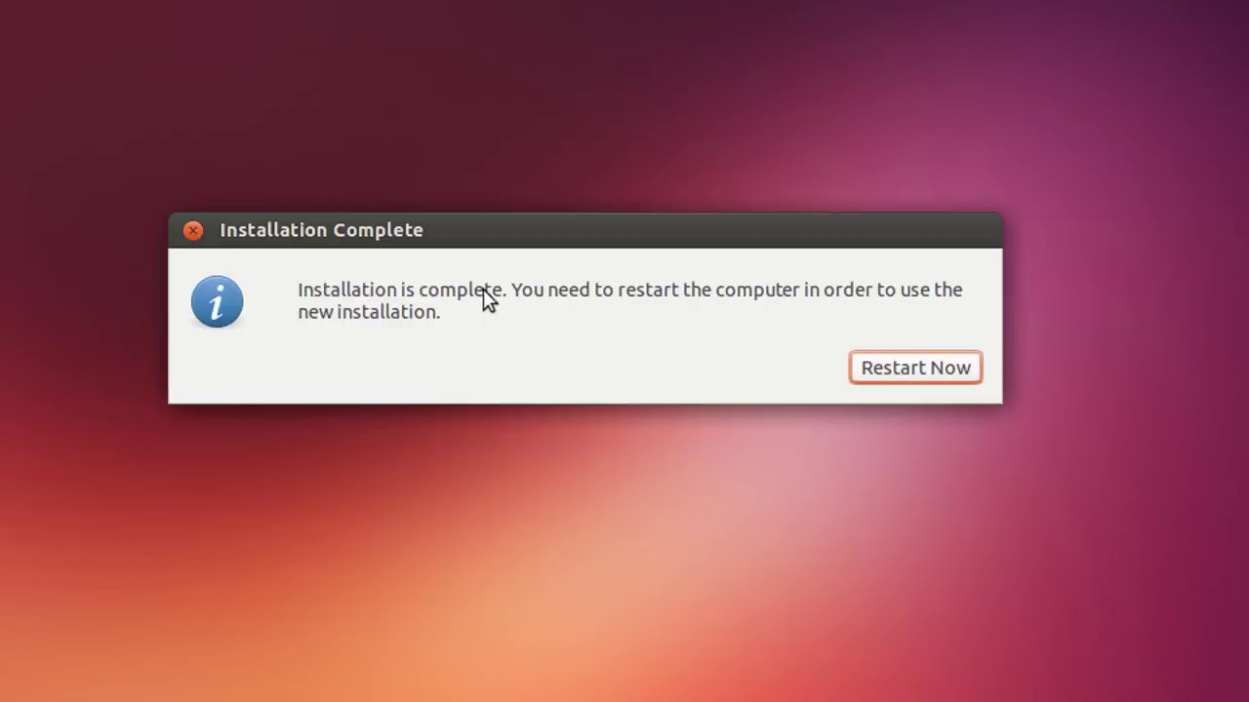
Choose Restart Now in the Installation Complete dialog to reboot into the new Ubuntu installation
{"action": "left_click", "coordinate": [956, 369]}
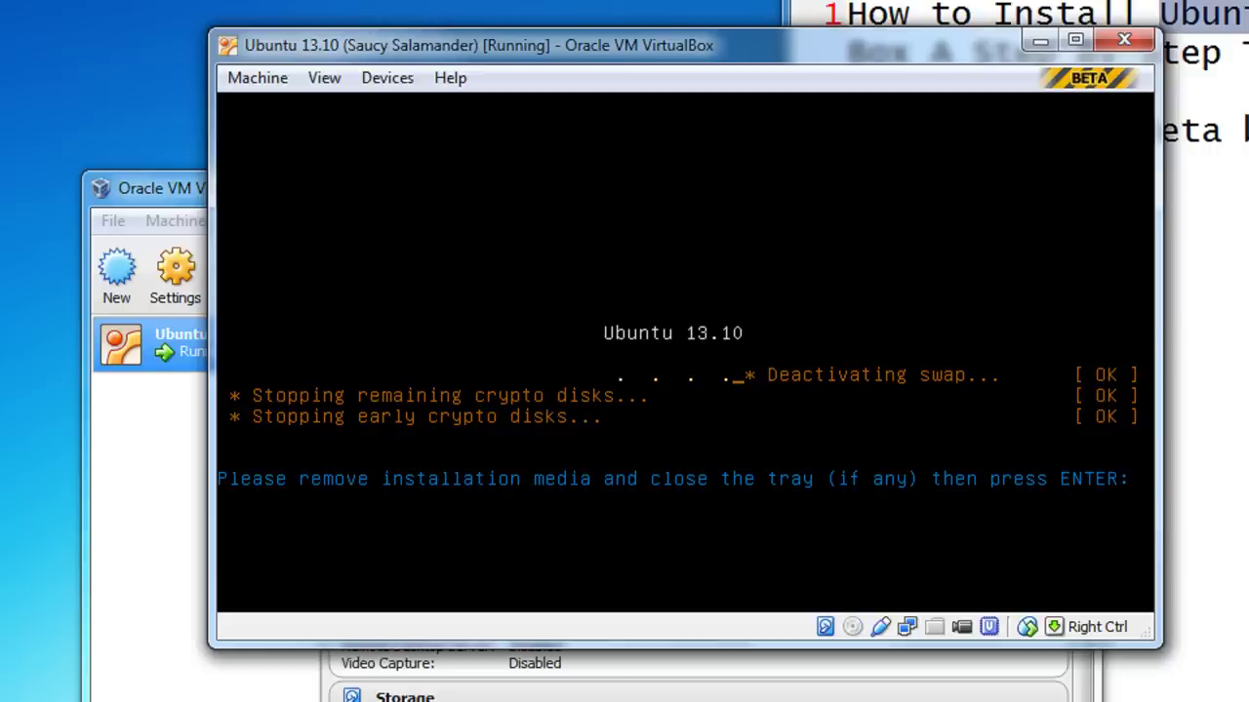
Continue past the remove-media prompt to the Ubuntu 13.10 login screen and dismiss the mouse-integration notice
{"action": "key", "text": "Return"}
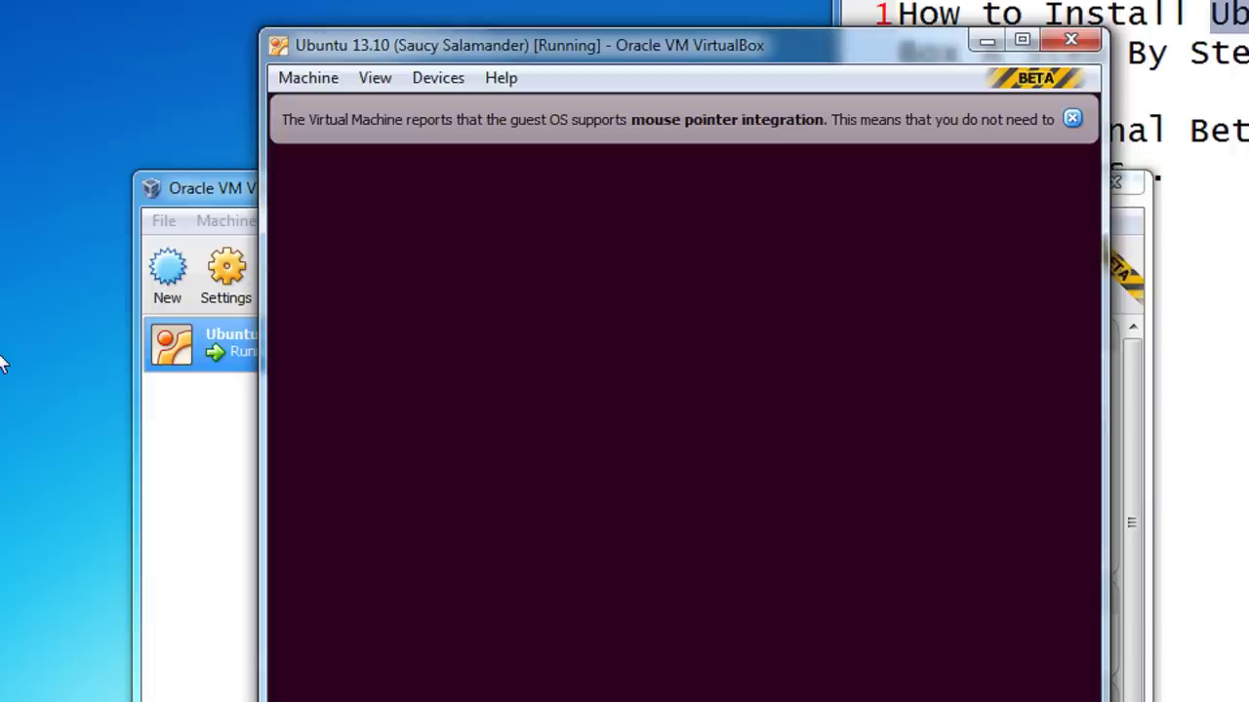
{"action": "left_click", "coordinate": [1070, 126]}
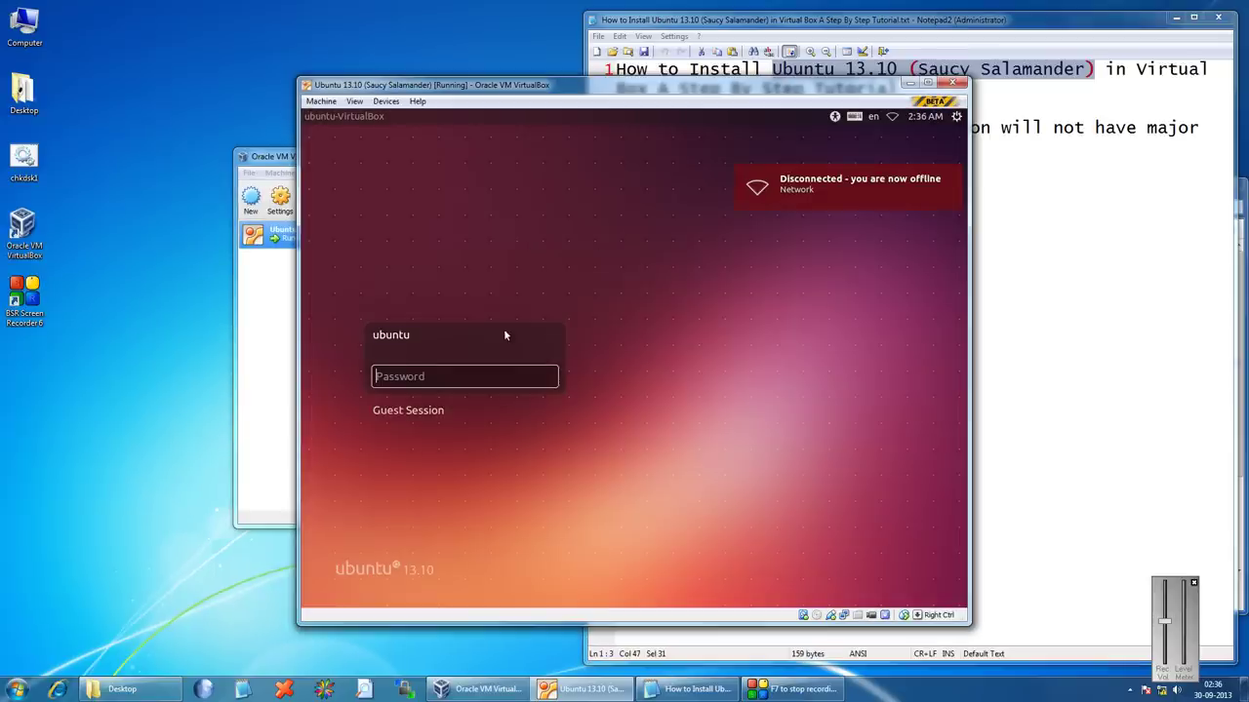
Enter the ubuntu account's password at the login screen to reach the desktop
{"action": "type", "text": "ubuntu"}
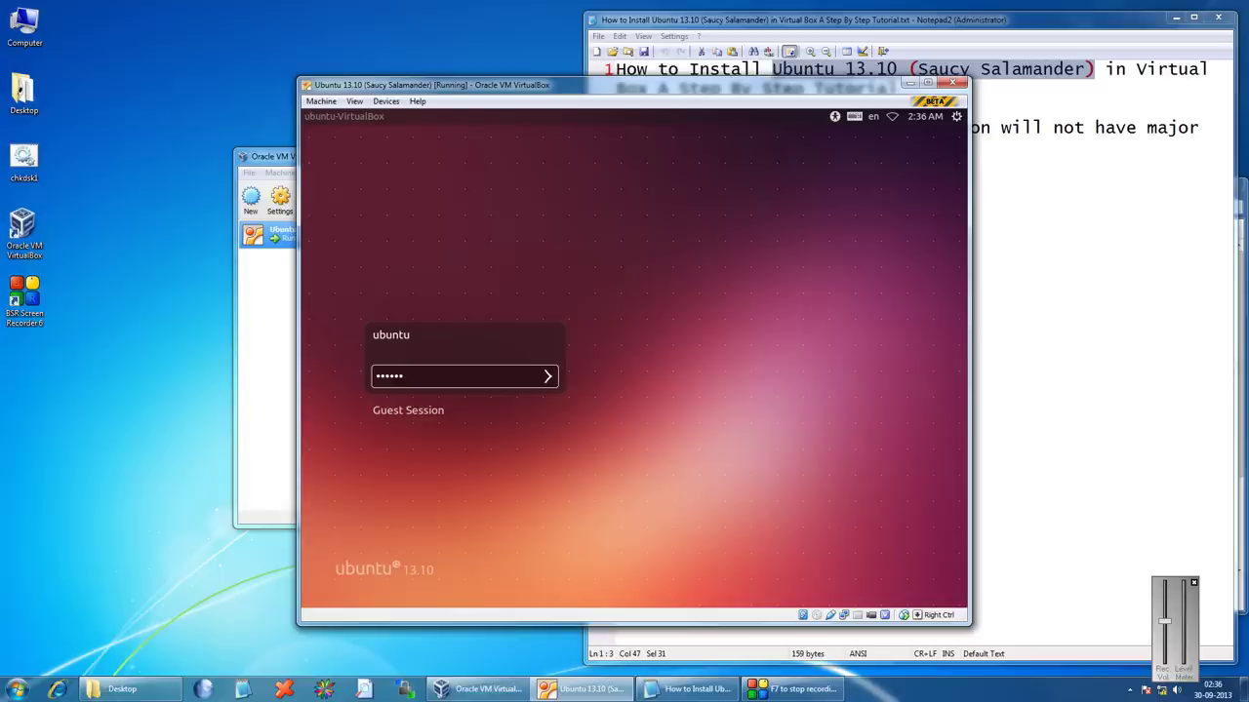
{"action": "key", "text": "Return"}
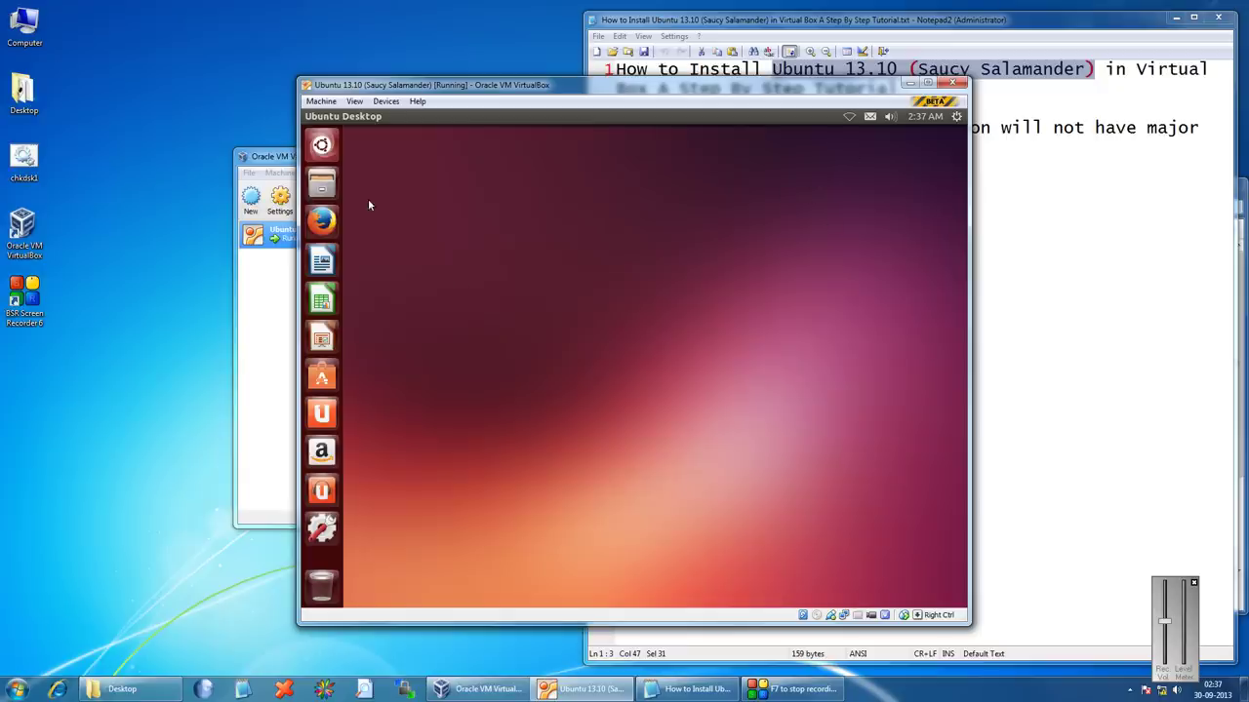
Launch Firefox and view Help > About Firefox, highlighting version 24.0
{"action": "left_click", "coordinate": [325, 222]}
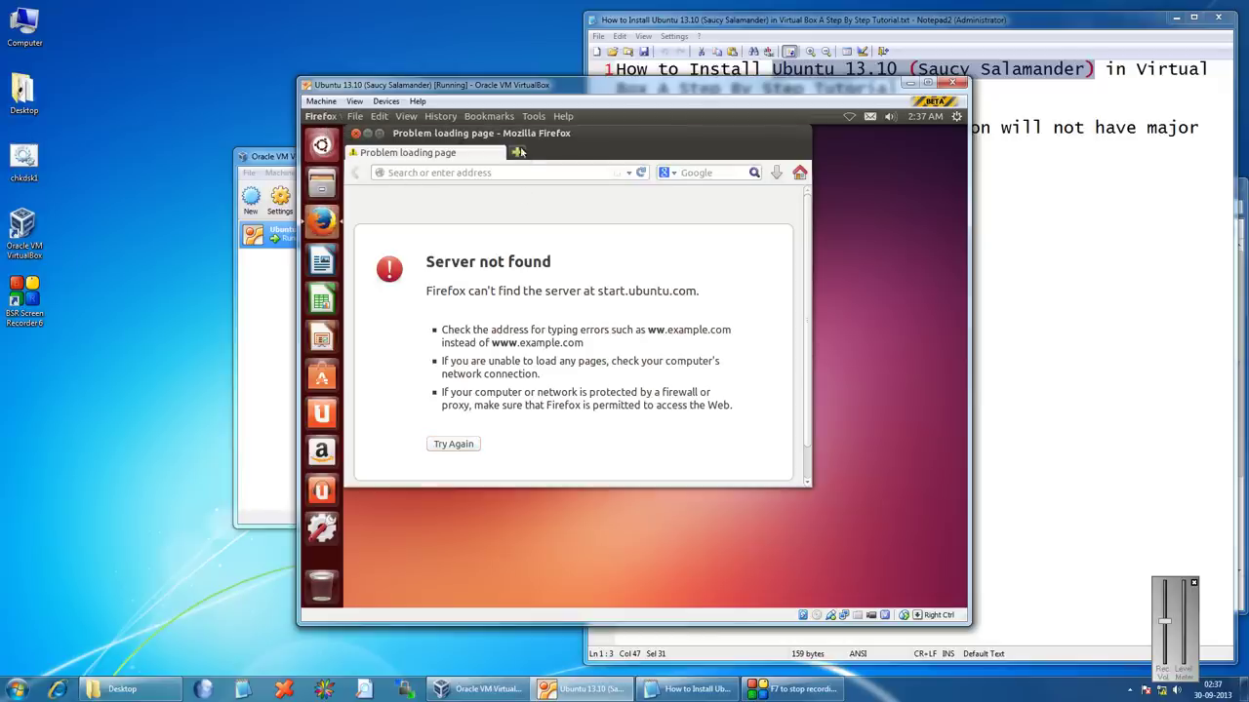
{"action": "left_click", "coordinate": [564, 116]}
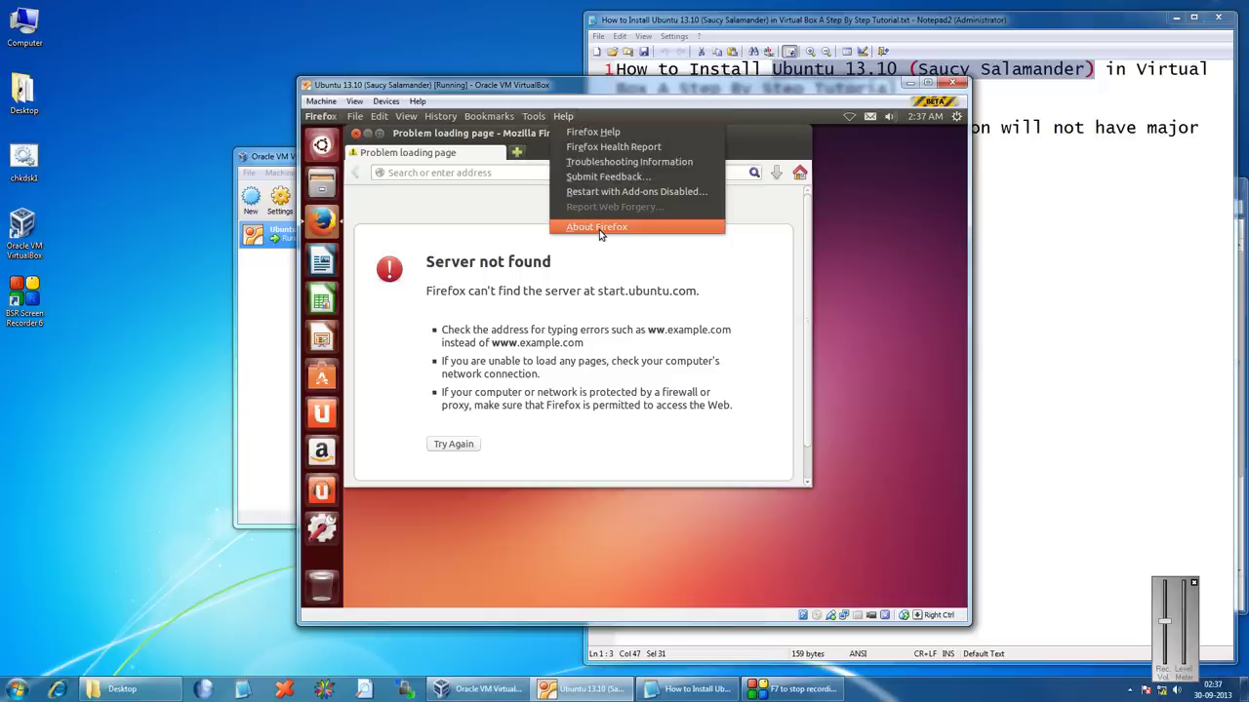
{"action": "left_click", "coordinate": [596, 226]}
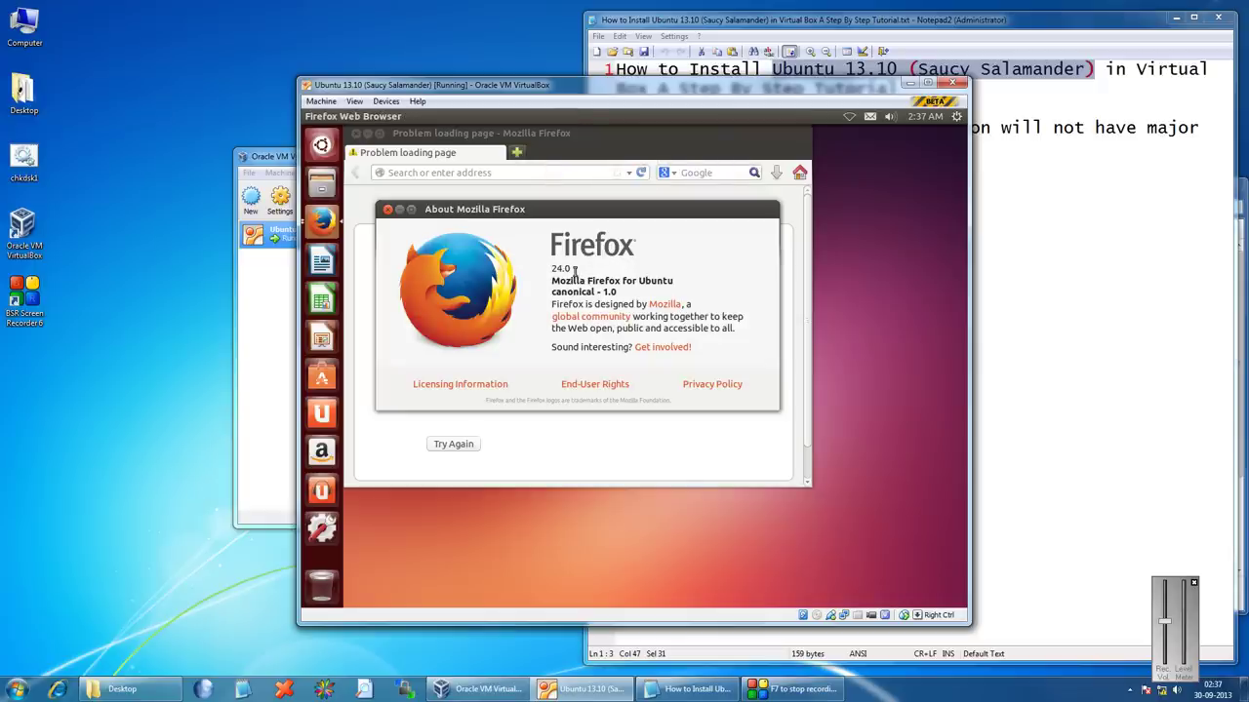
{"action": "left_click_drag", "start_coordinate": [556, 268], "coordinate": [677, 258]}
{"action": "left_click", "coordinate": [329, 149]}
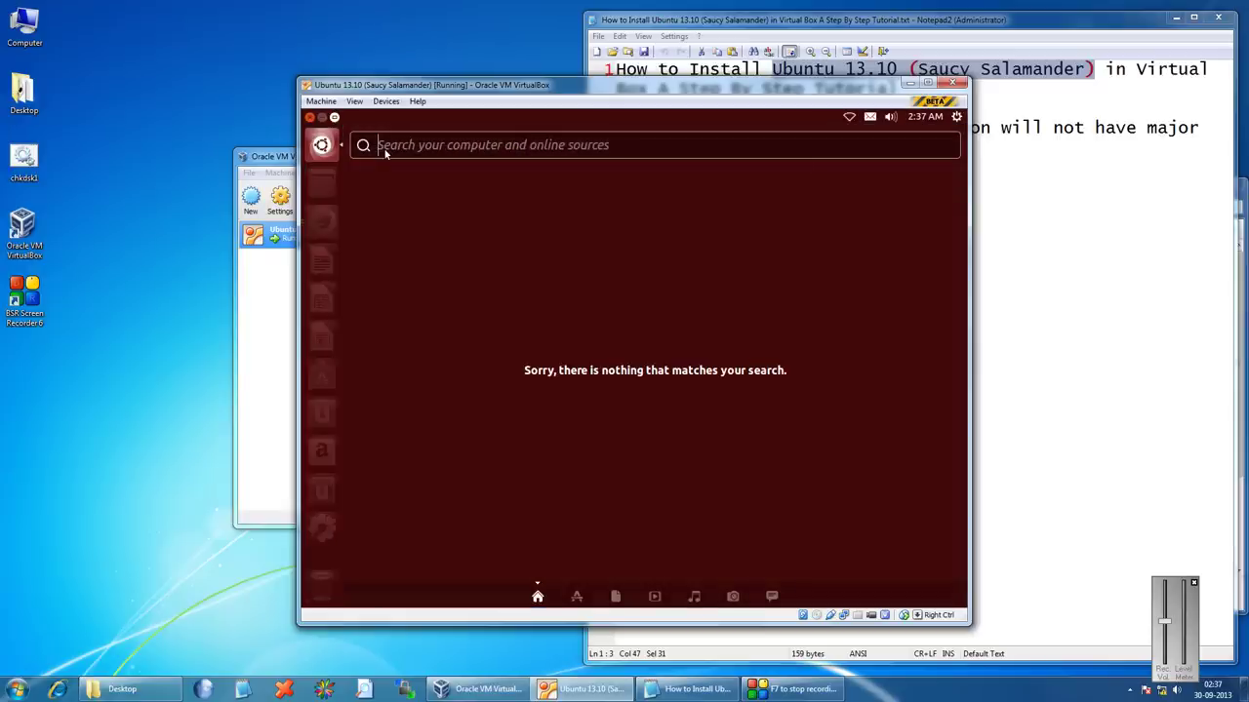
Launch Terminal from the Dash and run uname -a, highlighting kernel 3.11.0-9-generic
{"action": "type", "text": "t"}
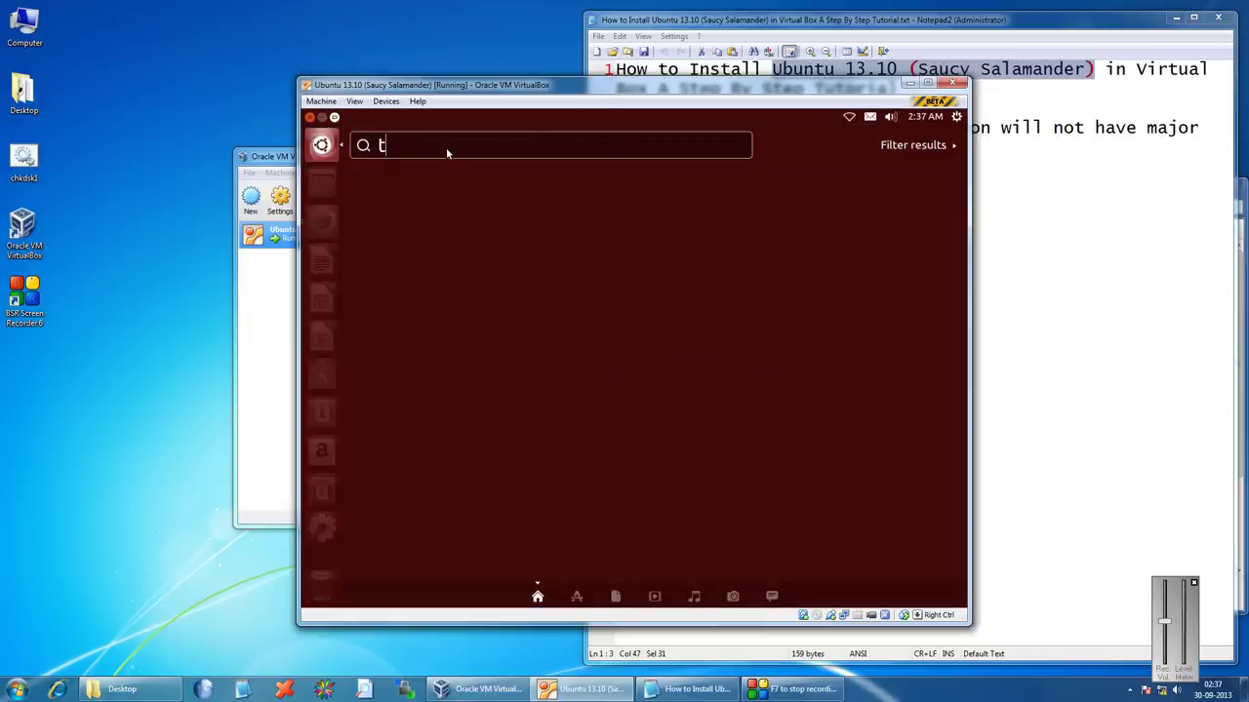
{"action": "type", "text": "ermin"}
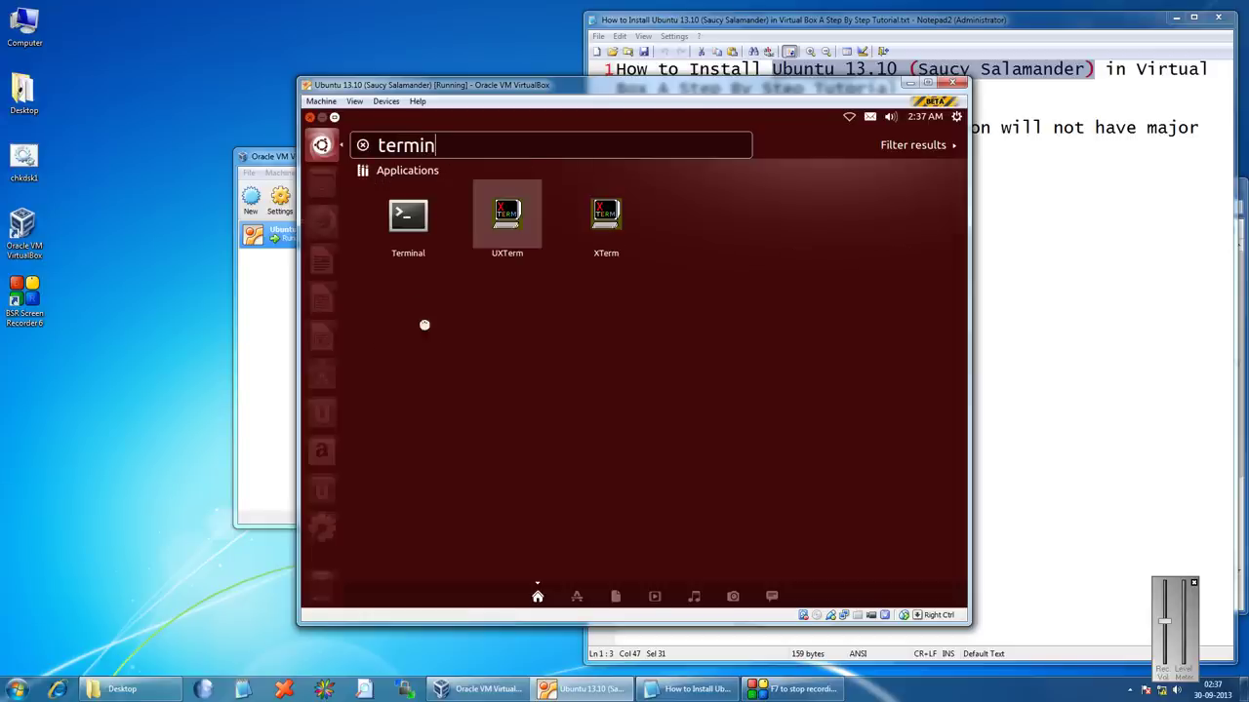
{"action": "left_click", "coordinate": [410, 226]}
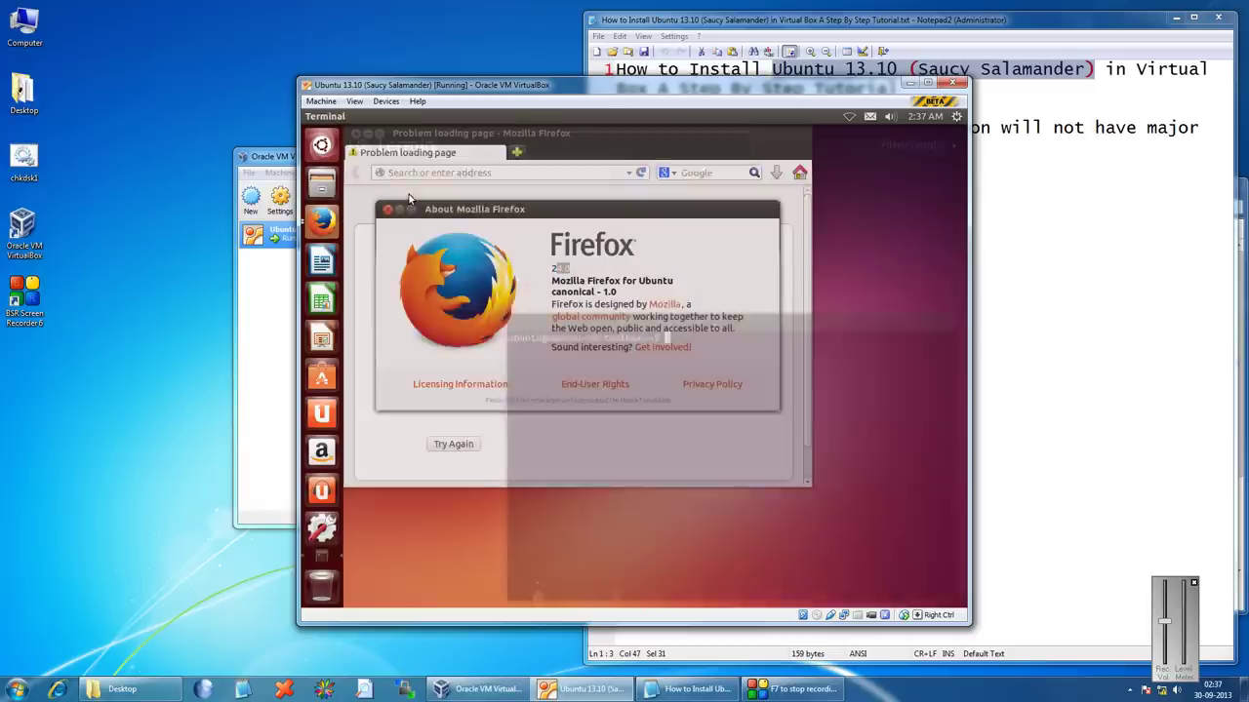
{"action": "type", "text": "u"}
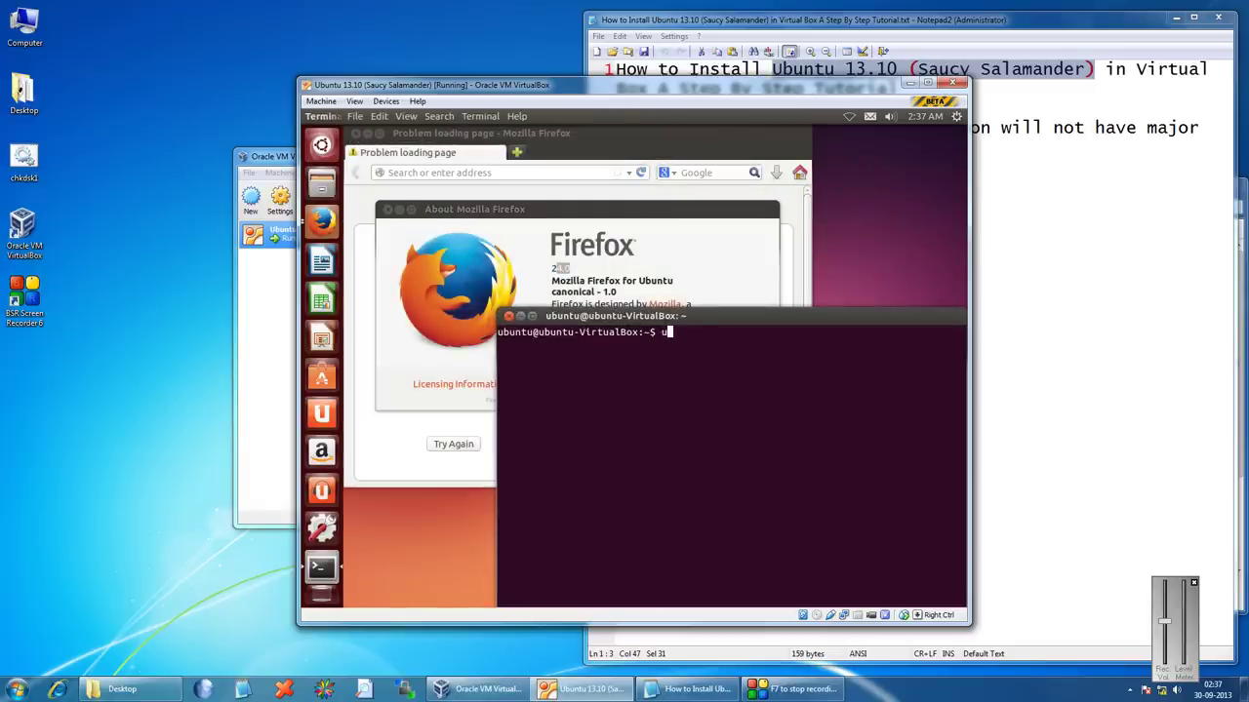
{"action": "type", "text": "name -a"}
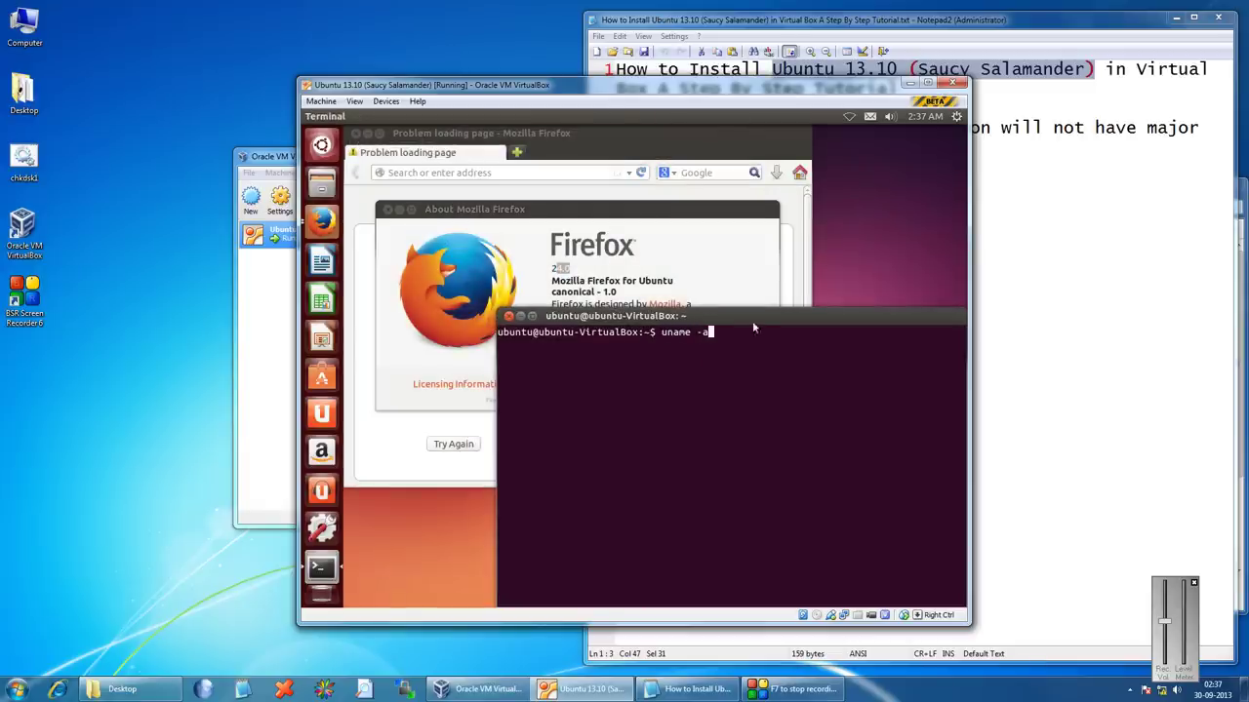
{"action": "left_click_drag", "start_coordinate": [755, 314], "coordinate": [620, 232]}
{"action": "key", "text": "Return"}
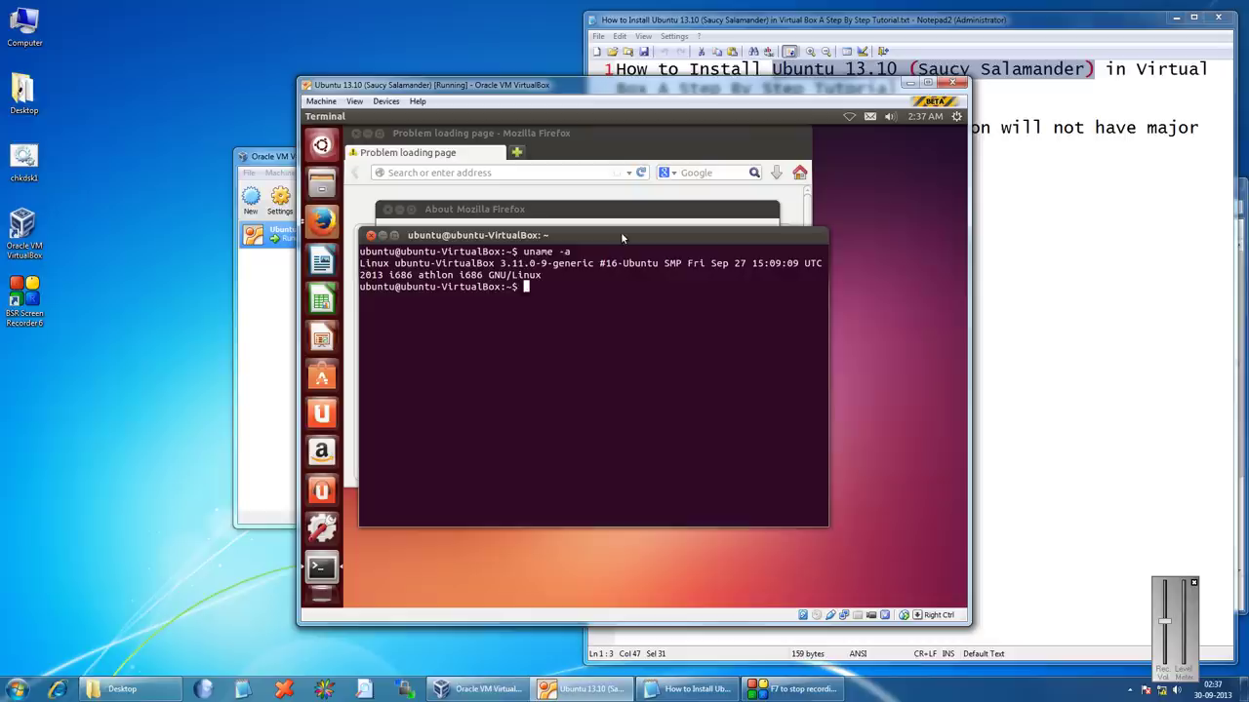
{"action": "left_click_drag", "start_coordinate": [500, 263], "coordinate": [535, 264]}
{"action": "left_click", "coordinate": [322, 183]}
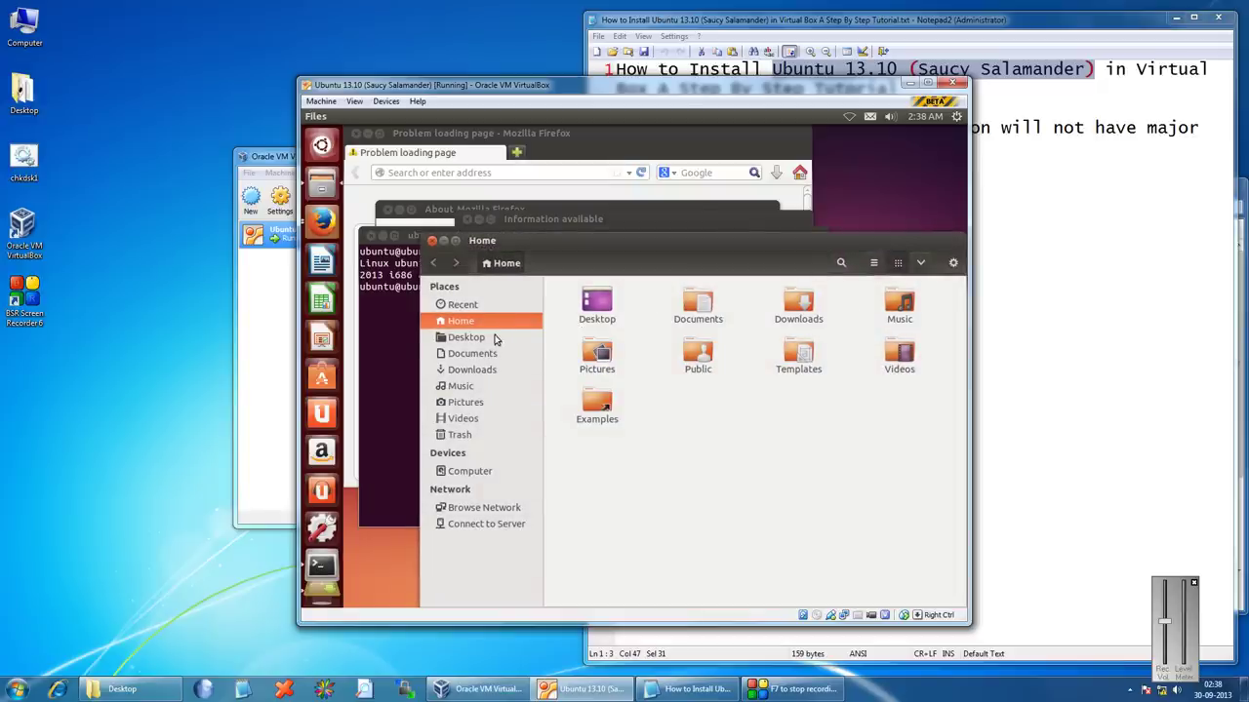
Open the Desktop folder in the Files sidebar and check its context menu shows it empty
{"action": "left_click", "coordinate": [467, 336]}
{"action": "right_click", "coordinate": [685, 337]}
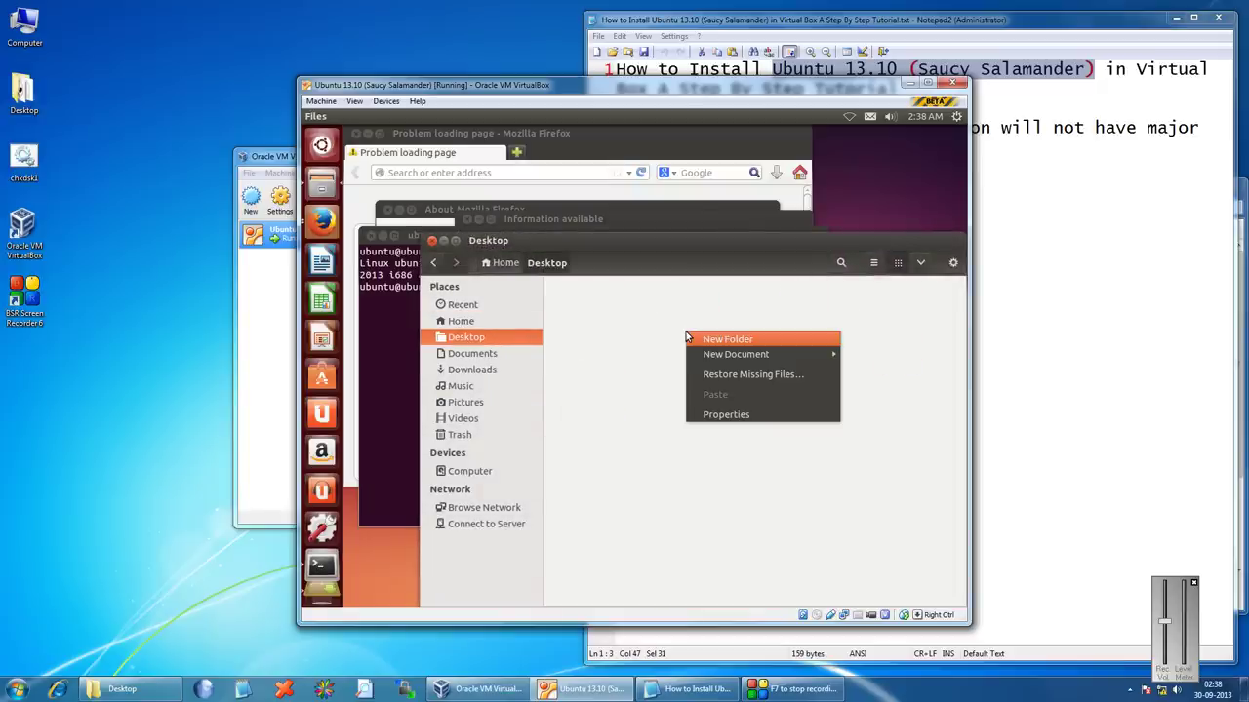
{"action": "left_click", "coordinate": [644, 366]}
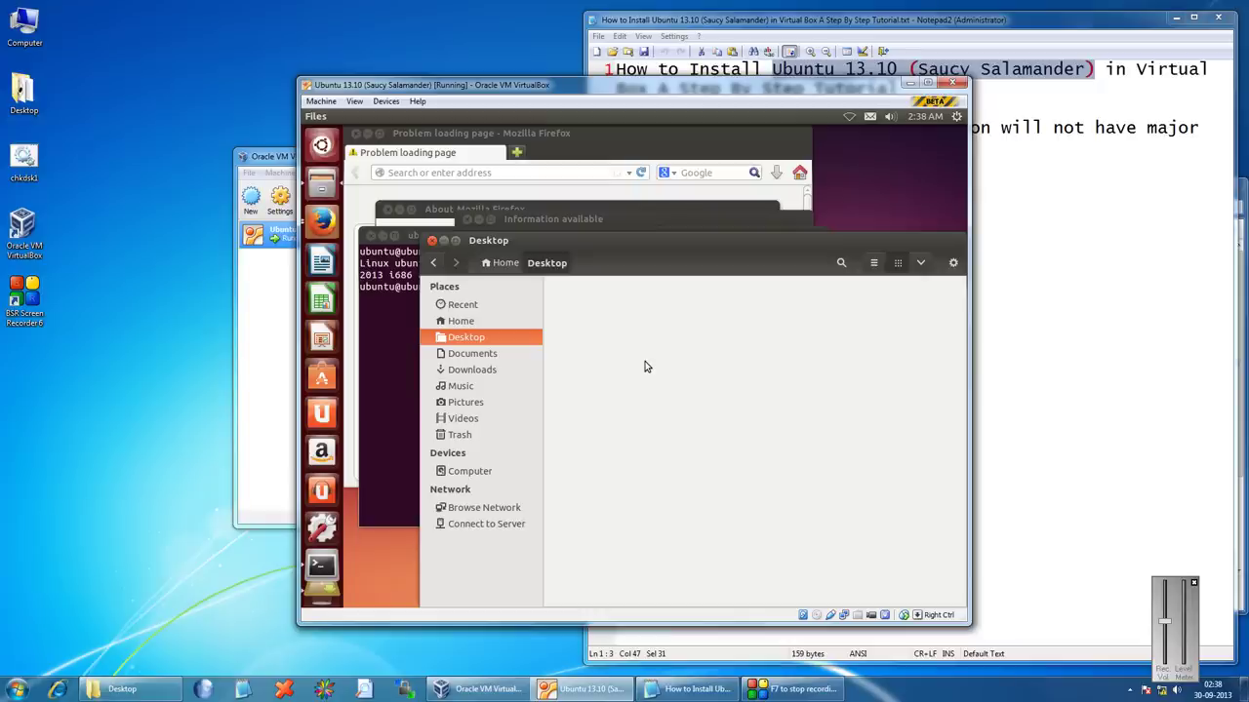